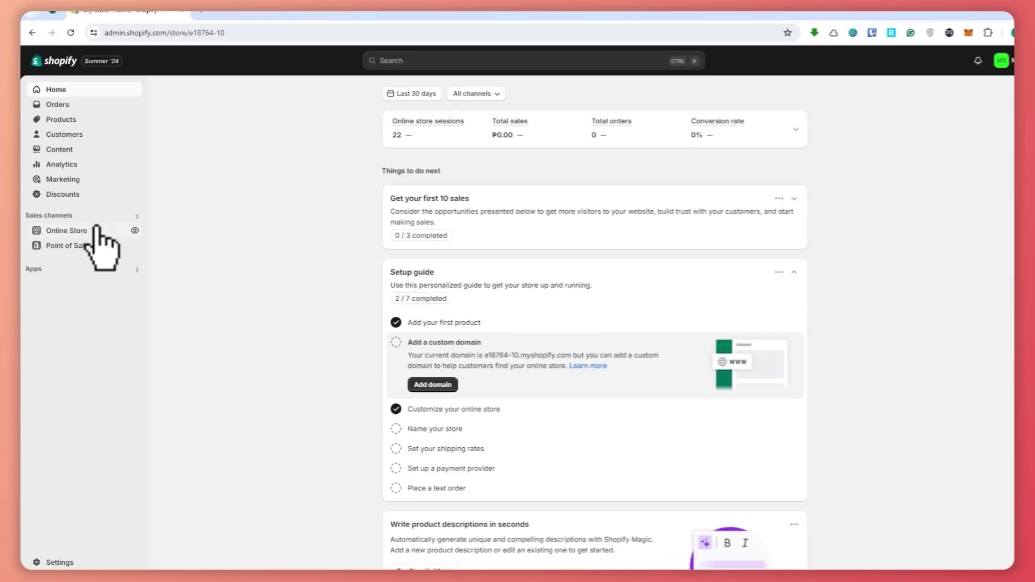
# - From Online Store > Themes, launch the theme editor for the live e-com.express theme
pyautogui.click(78, 183)
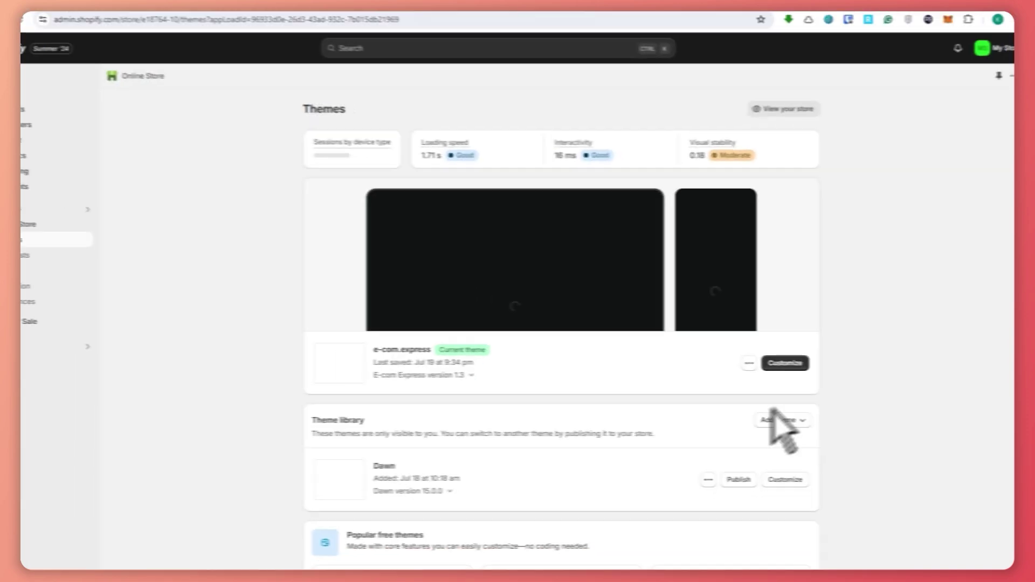
pyautogui.rightClick(799, 361)
pyautogui.click(760, 360)
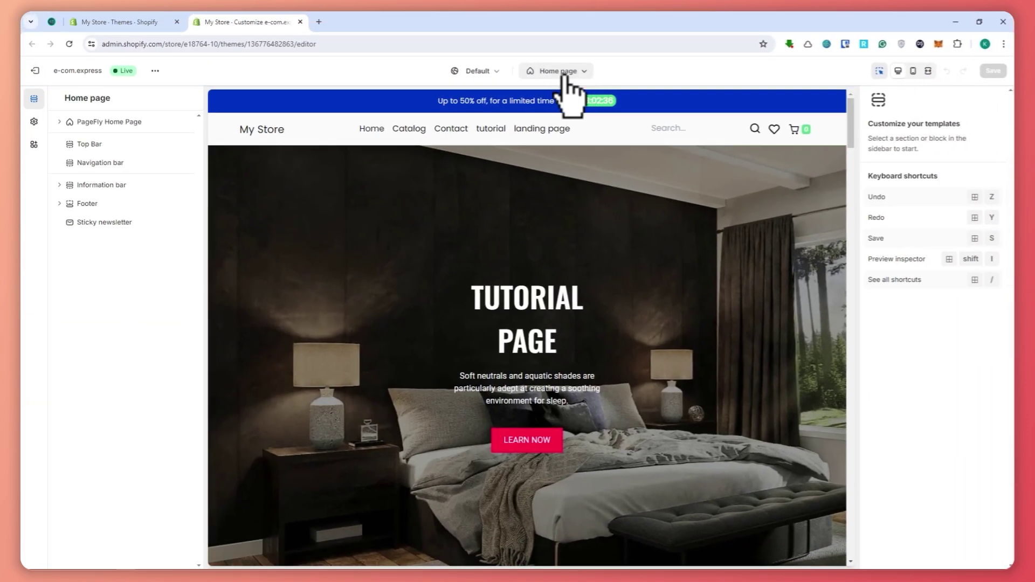
# - Switch the editor to Products > Default product and scroll through the car holder preview
pyautogui.click(561, 69)
pyautogui.click(619, 47)
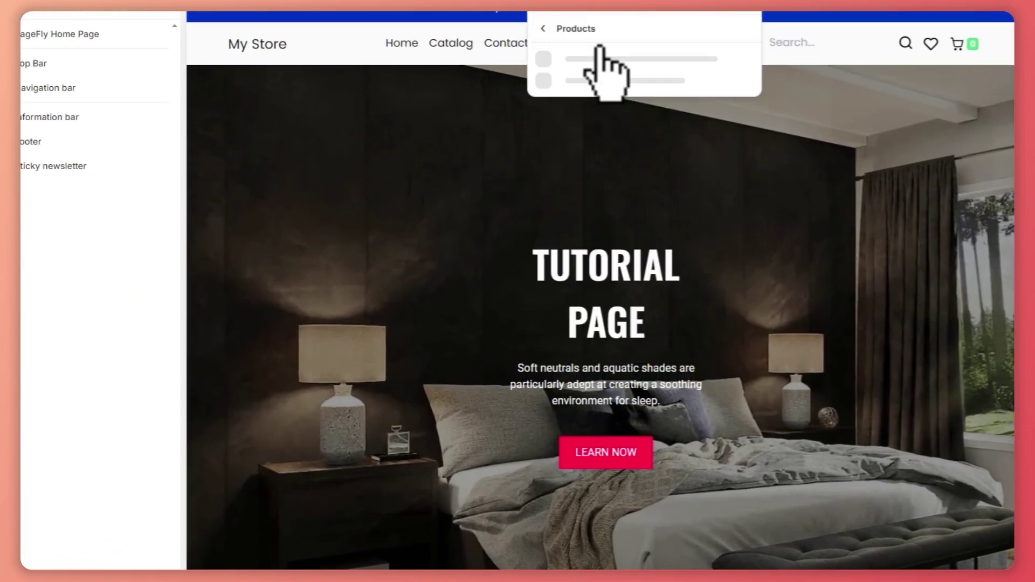
pyautogui.click(600, 66)
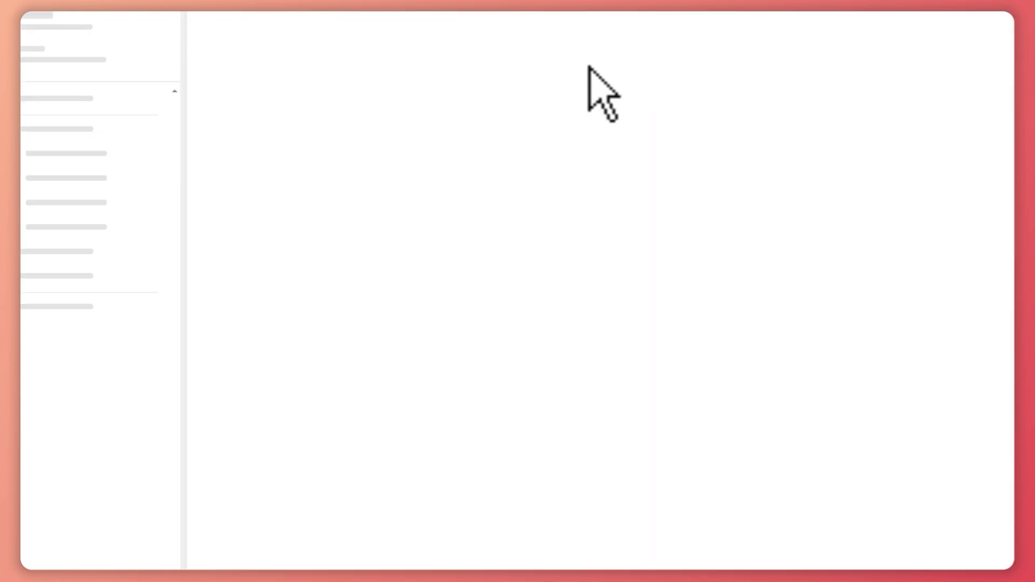
pyautogui.scroll(-5, 721, 242)
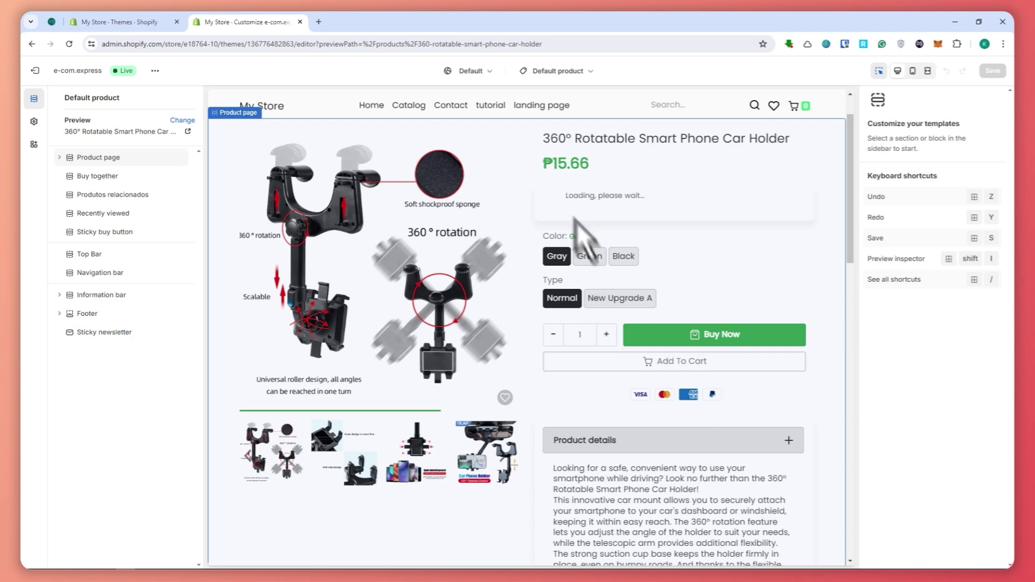
pyautogui.scroll(-15, 678, 305)
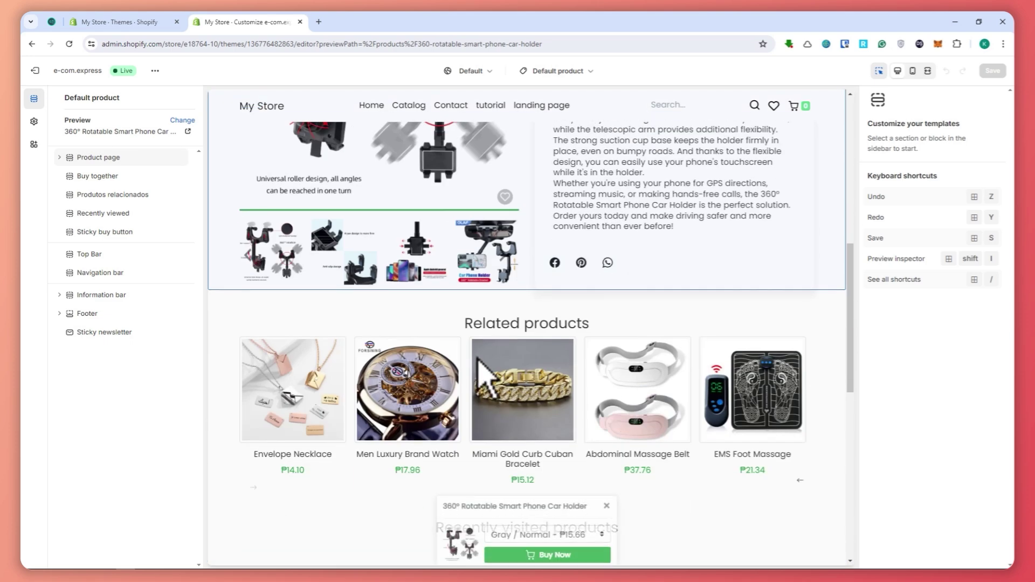
pyautogui.scroll(-5, 573, 381)
pyautogui.scroll(10, 566, 377)
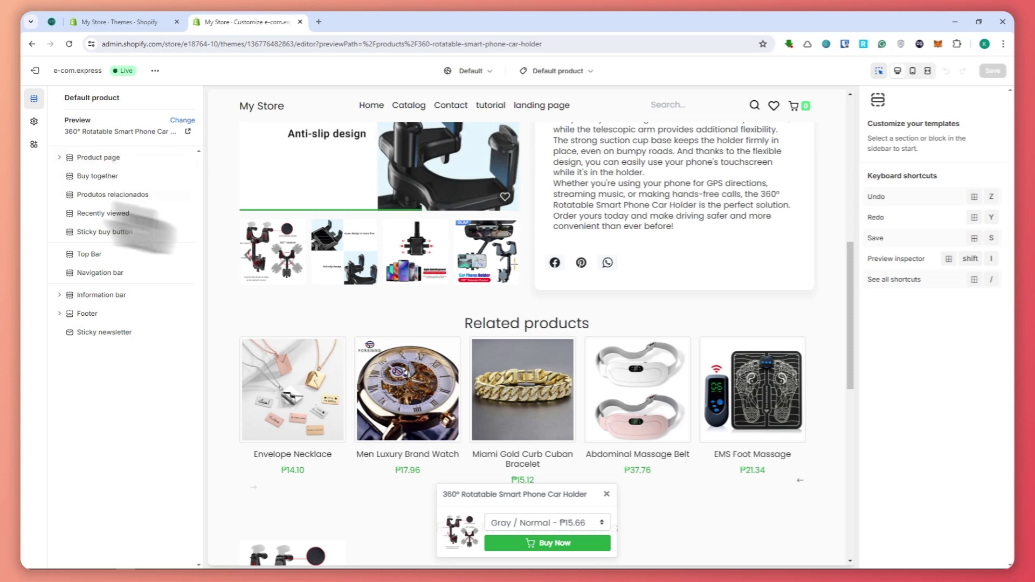
# - Unhide the Product details block under Product page, then select the Buy together section
pyautogui.click(111, 159)
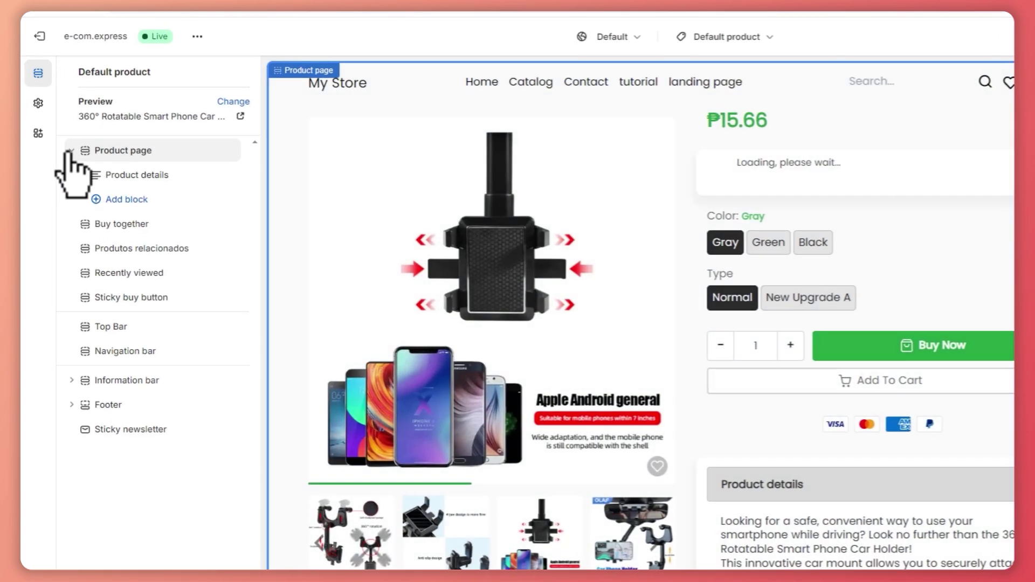
pyautogui.click(70, 151)
pyautogui.click(70, 151)
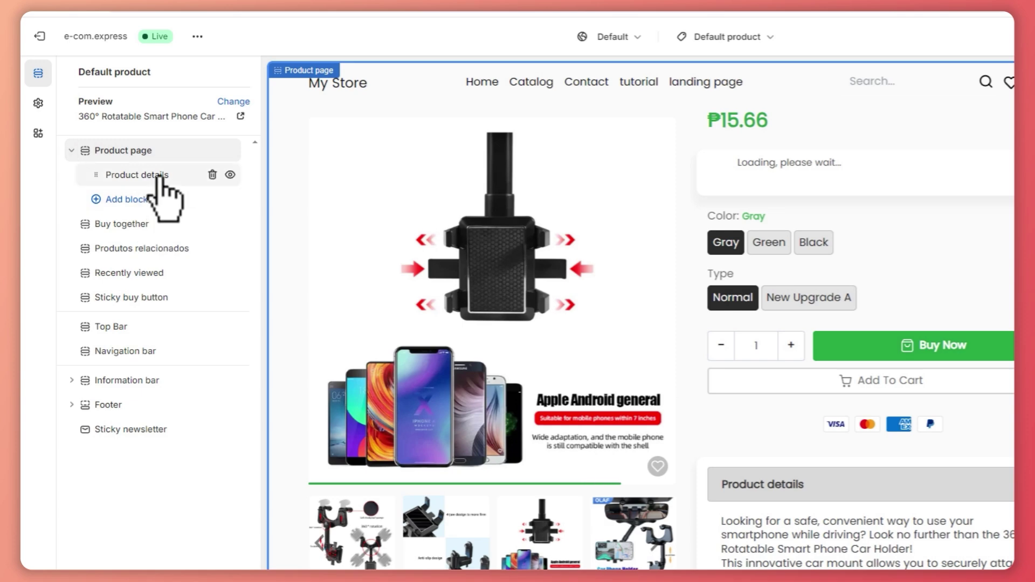
pyautogui.click(230, 174)
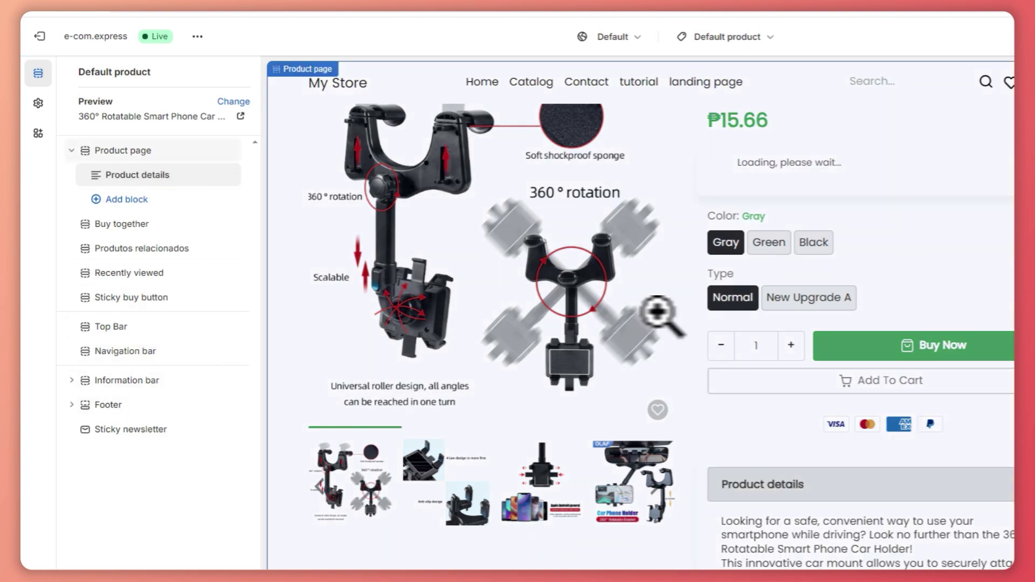
pyautogui.scroll(-10, 634, 345)
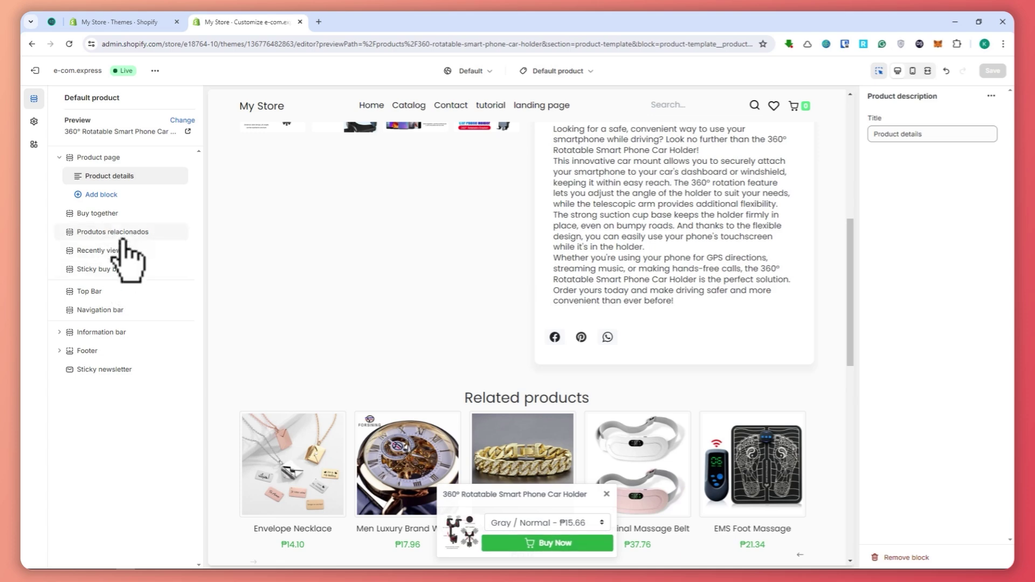
pyautogui.click(120, 216)
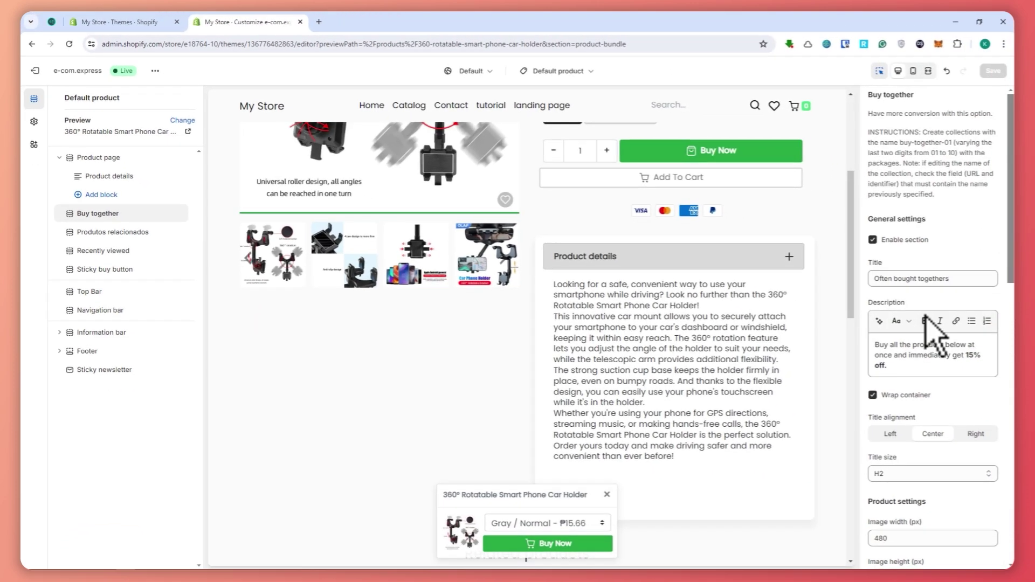
# - Scroll through the car holder preview and the Product page section's title, GIF, quantity and button settings
pyautogui.scroll(-2, 905, 334)
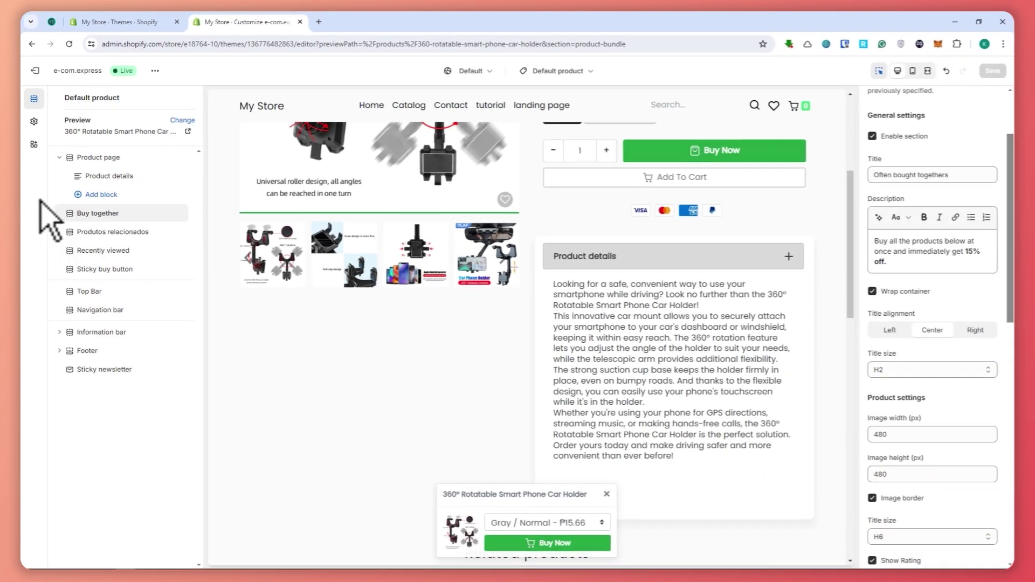
pyautogui.scroll(1, 506, 334)
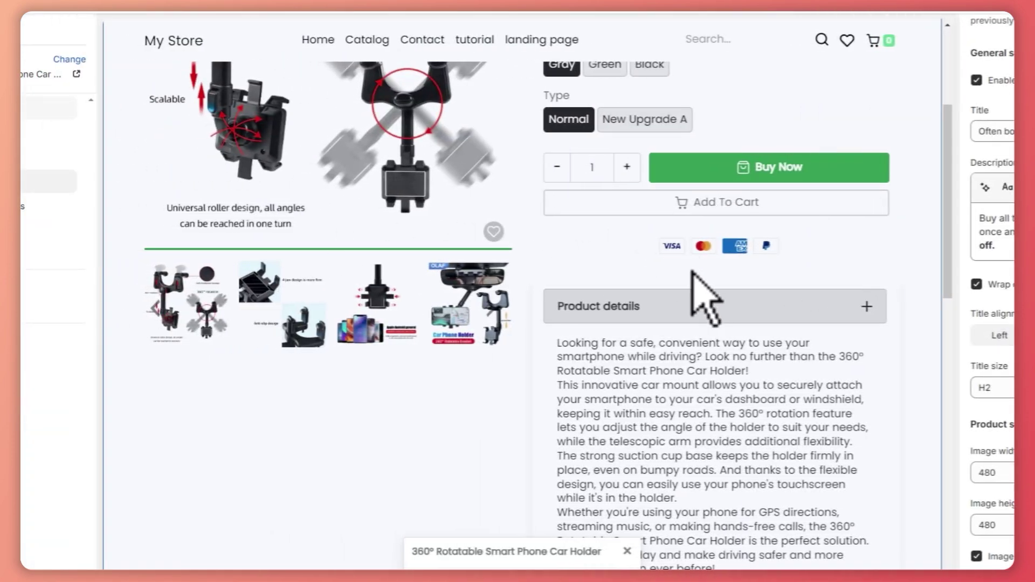
pyautogui.scroll(-10, 692, 272)
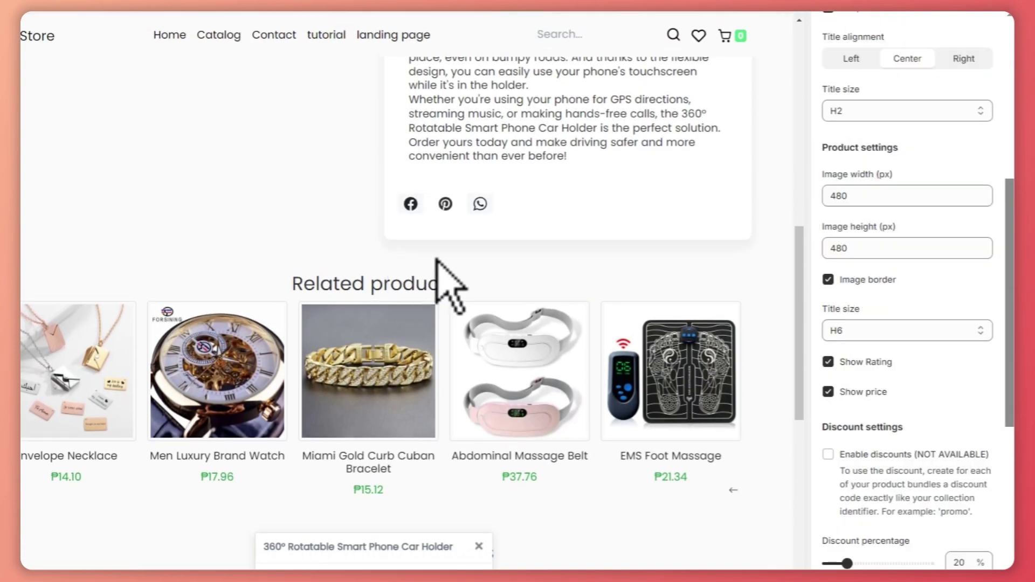
pyautogui.scroll(-5, 437, 262)
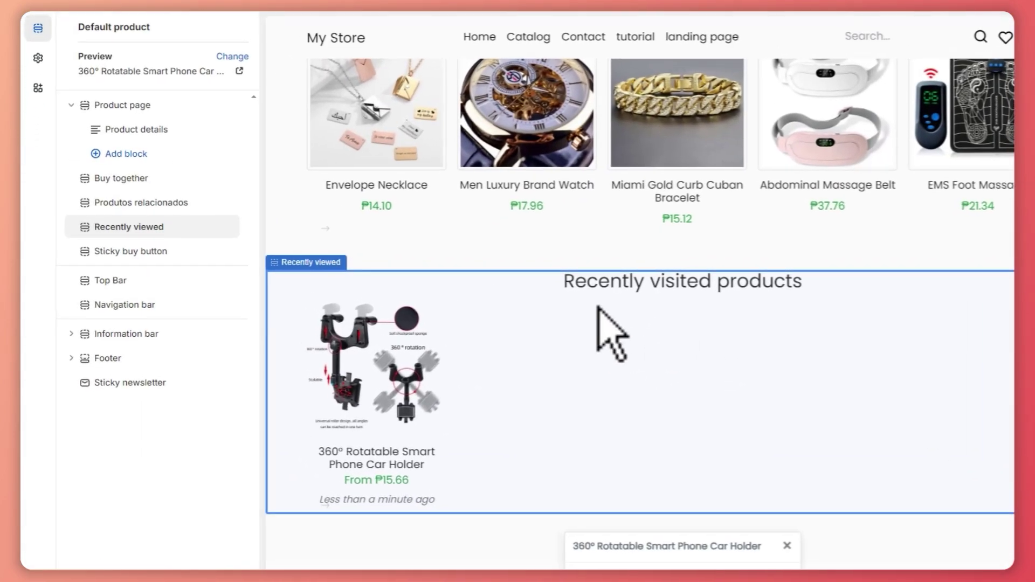
pyautogui.scroll(10, 572, 313)
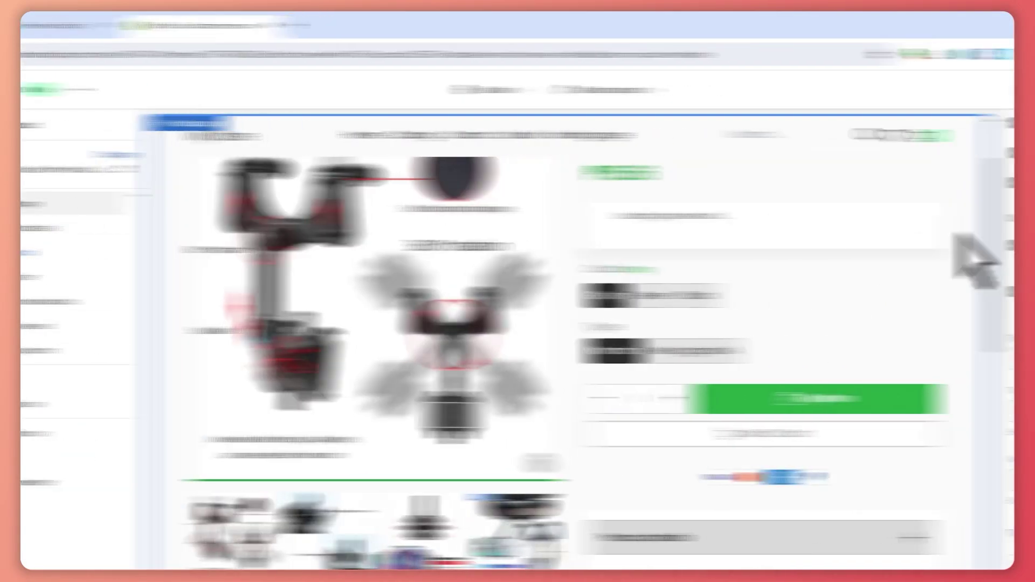
pyautogui.scroll(5, 916, 312)
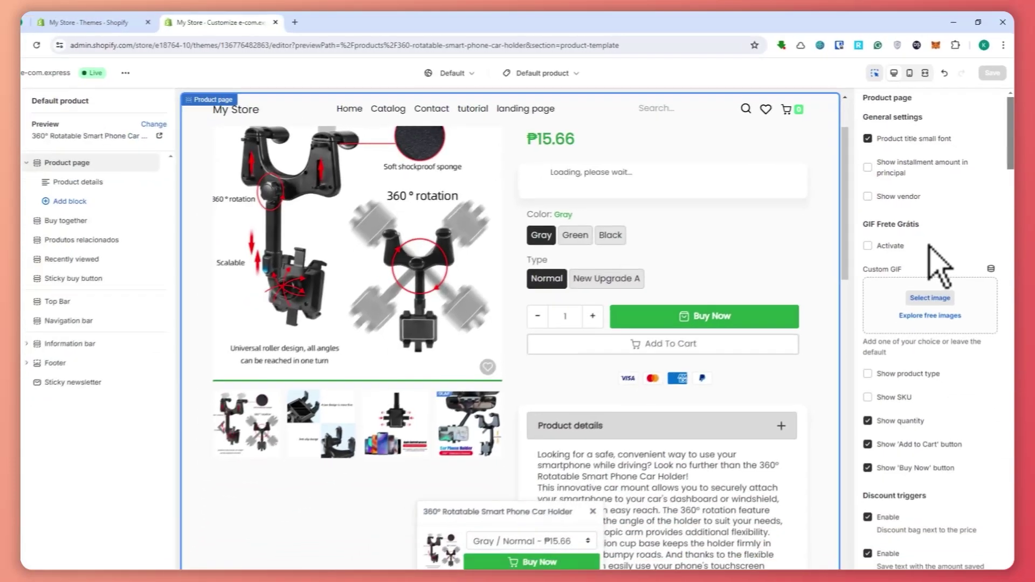
# - Choose the free Women's Fashion image model-laughs-barefoot as the GIF Frete Grátis Custom GIF
pyautogui.scroll(-5, 919, 312)
pyautogui.scroll(-5, 927, 280)
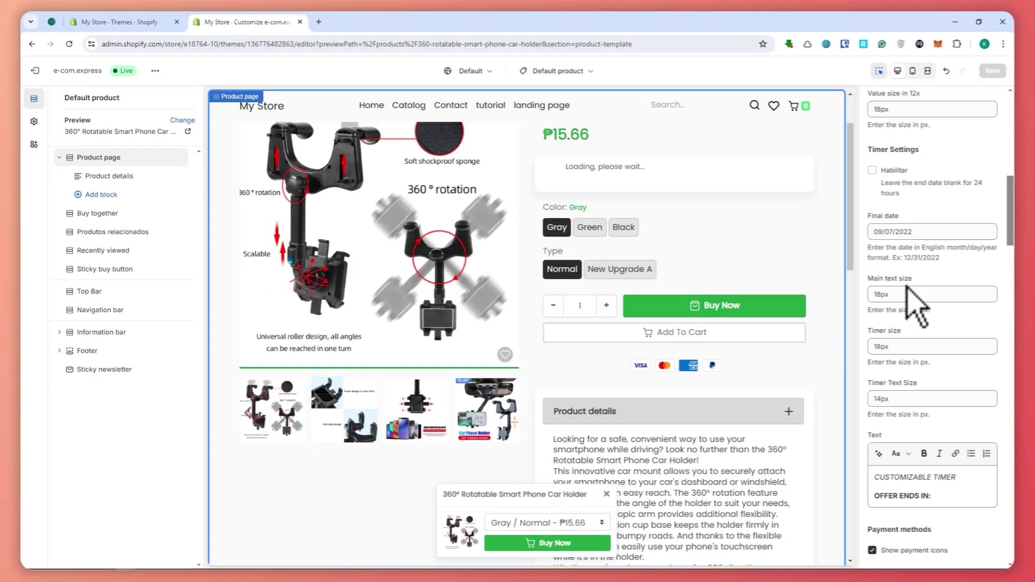
pyautogui.scroll(3, 907, 289)
pyautogui.scroll(2, 909, 261)
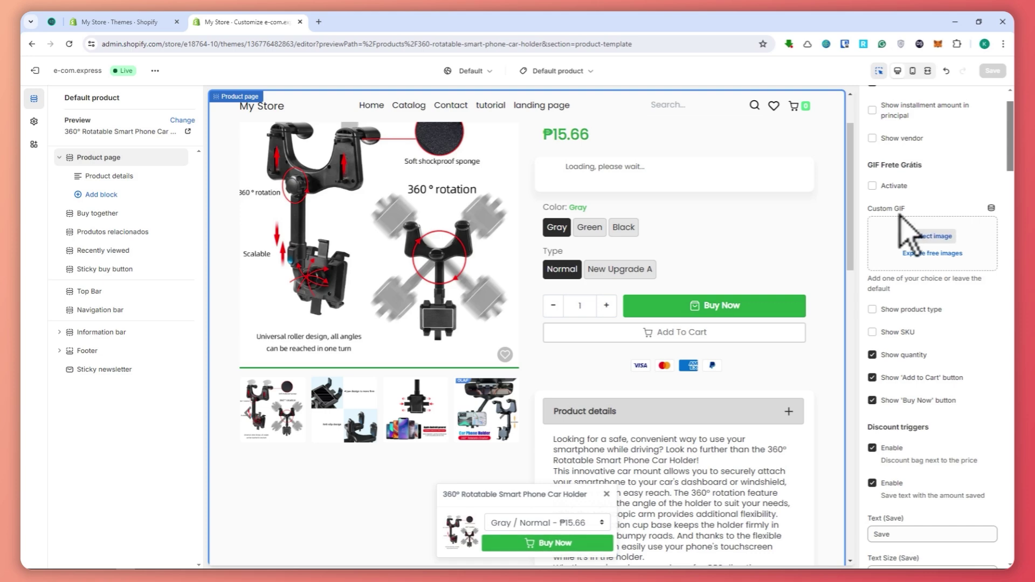
pyautogui.click(922, 253)
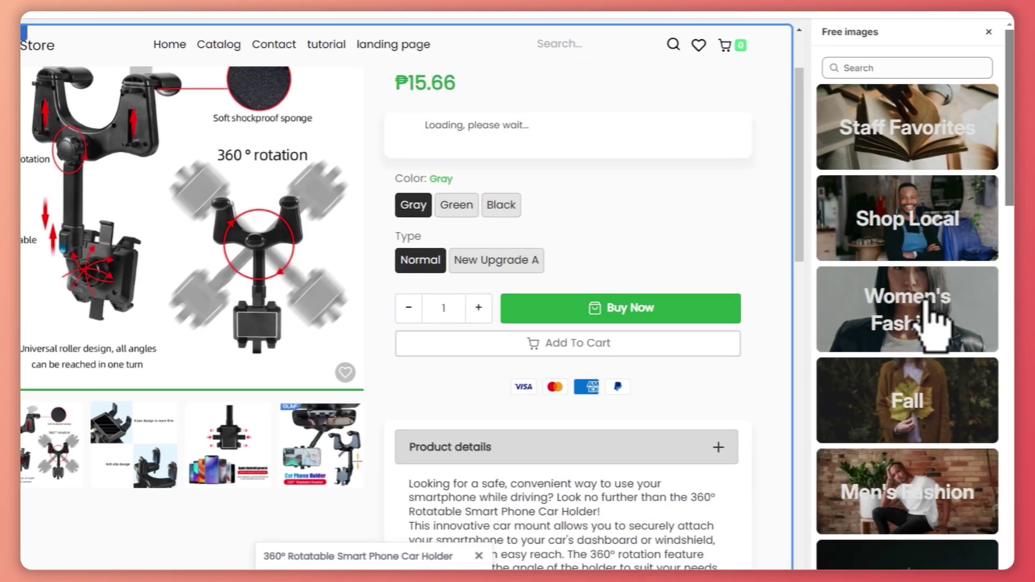
pyautogui.click(921, 308)
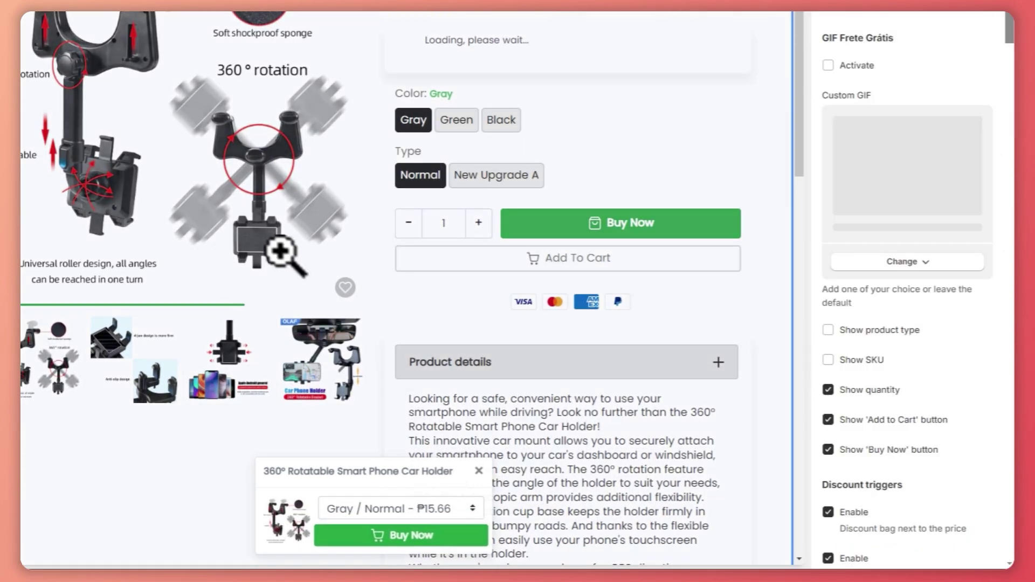
pyautogui.scroll(-6, 395, 269)
pyautogui.scroll(5, 396, 270)
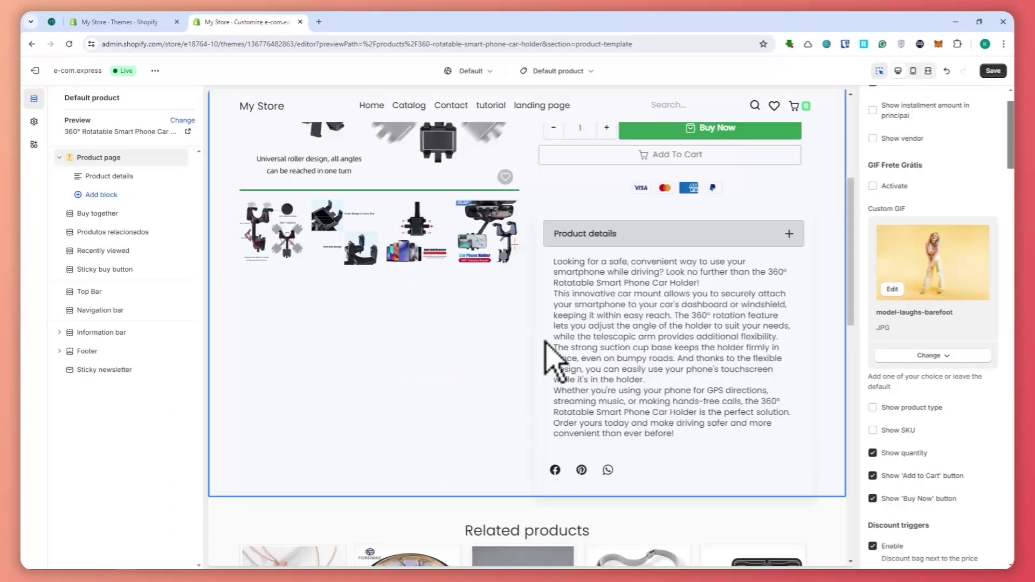
pyautogui.scroll(-13, 549, 358)
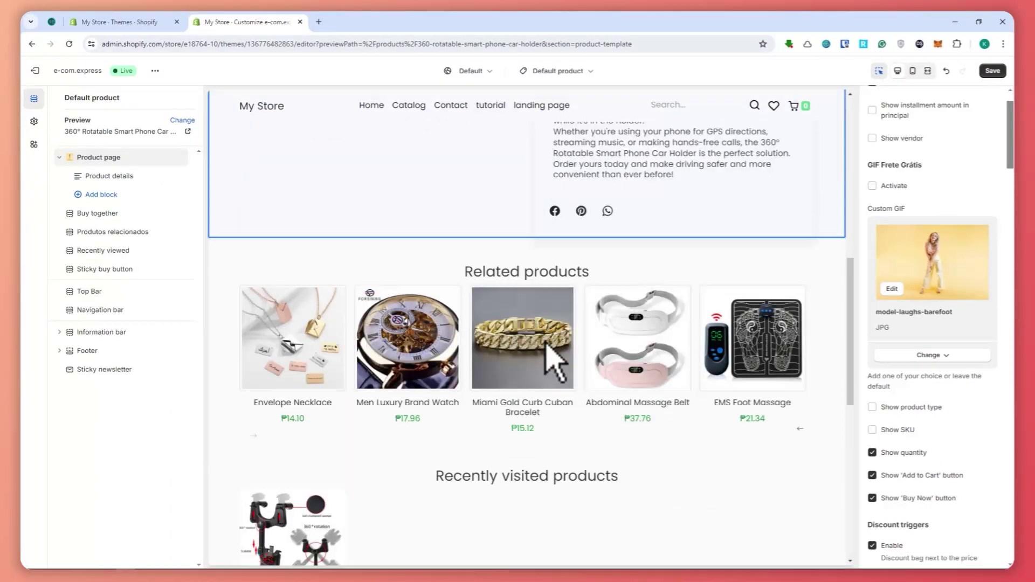
pyautogui.scroll(5, 555, 359)
pyautogui.scroll(8, 555, 358)
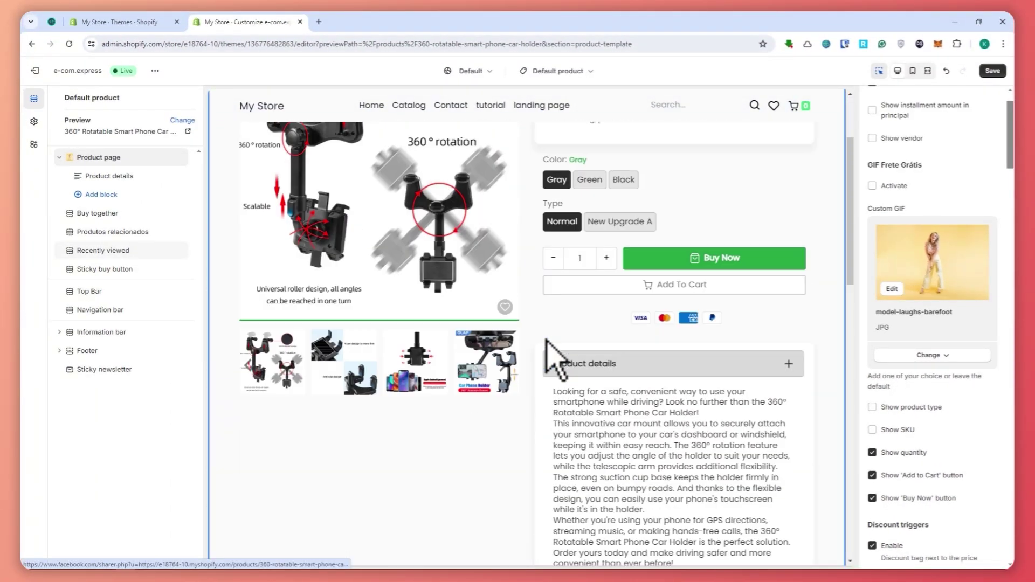
# - Save the product template, then uncheck Activate under GIF Frete Grátis
pyautogui.click(991, 70)
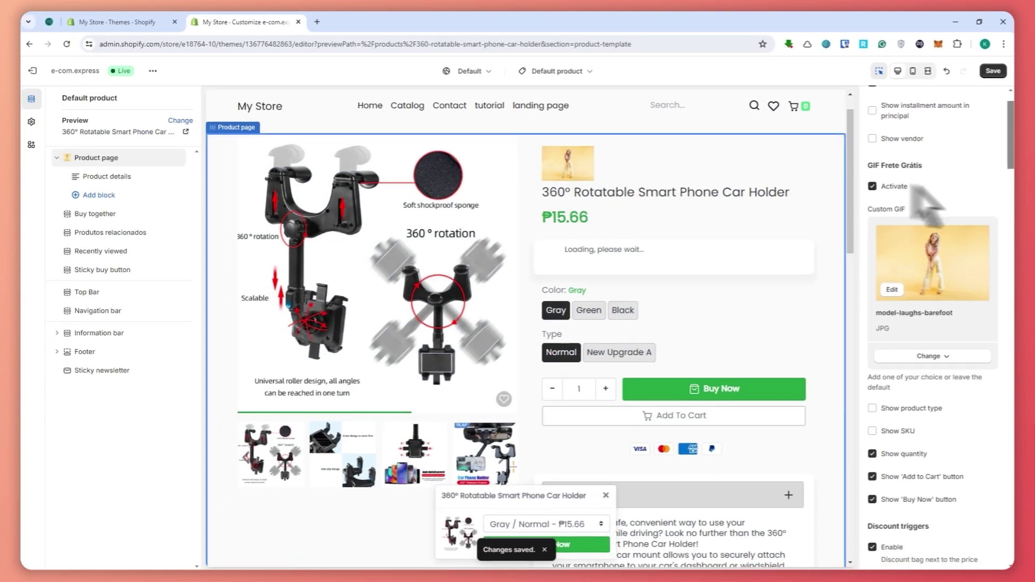
pyautogui.click(828, 240)
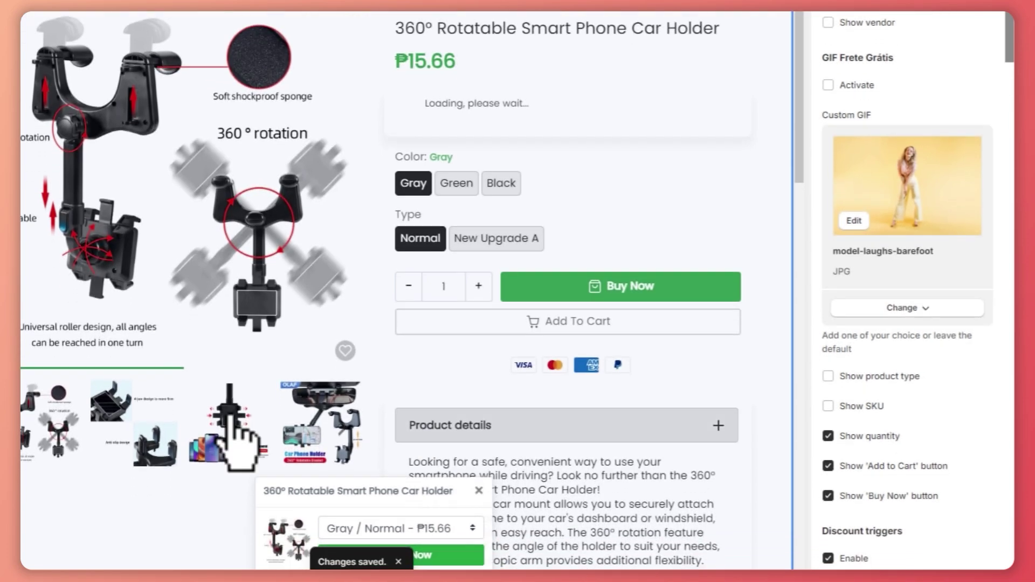
pyautogui.scroll(-3, 773, 332)
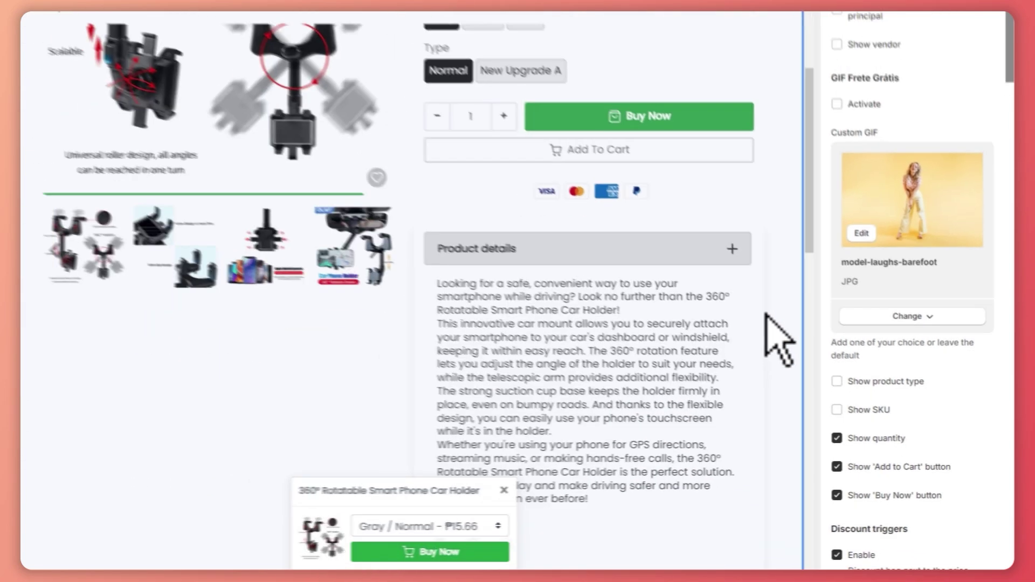
pyautogui.scroll(4, 760, 239)
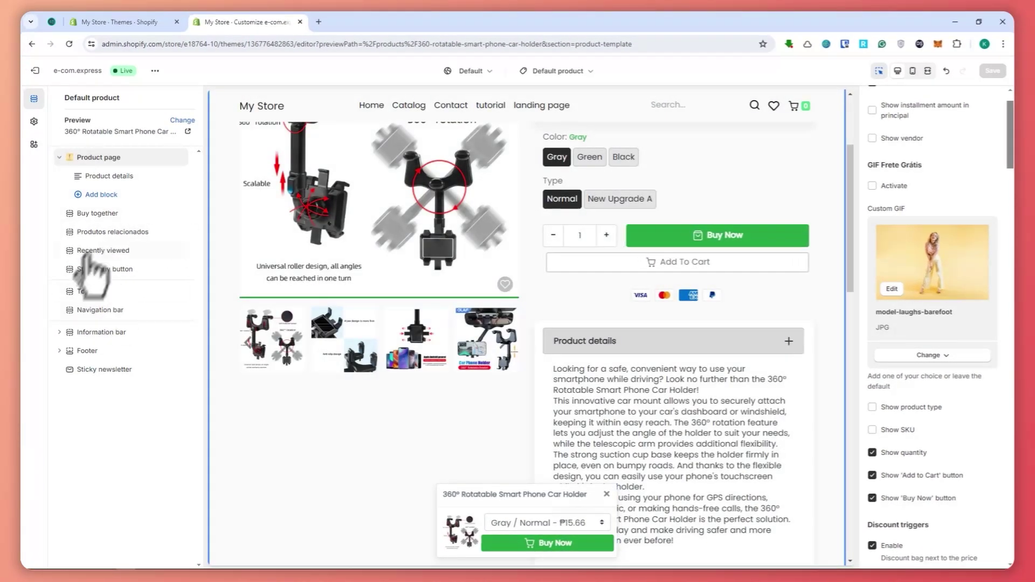
# - Open the 360° Rotatable Smart Phone Car Holder product and select a paragraph of its description
pyautogui.click(113, 22)
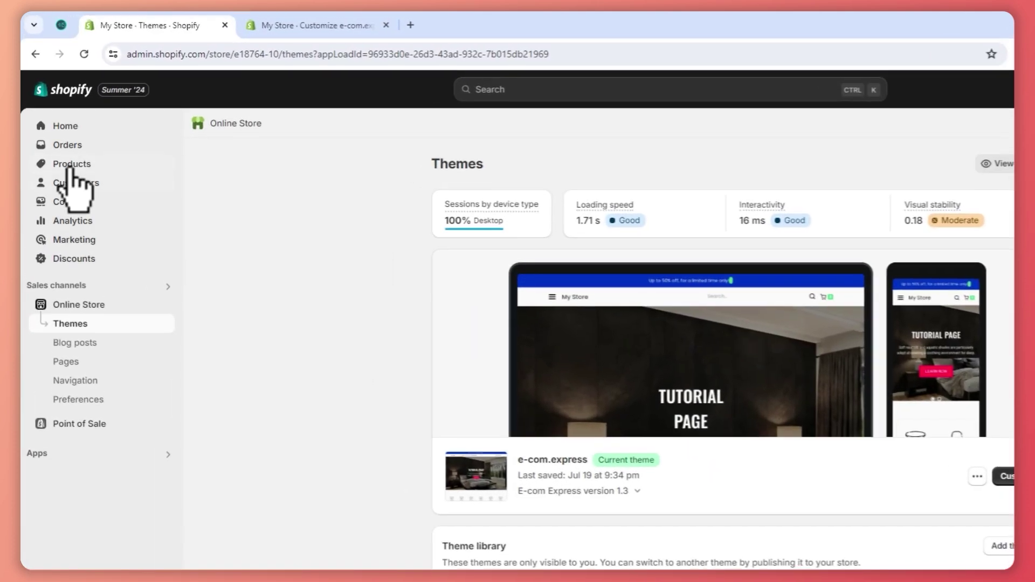
pyautogui.click(69, 165)
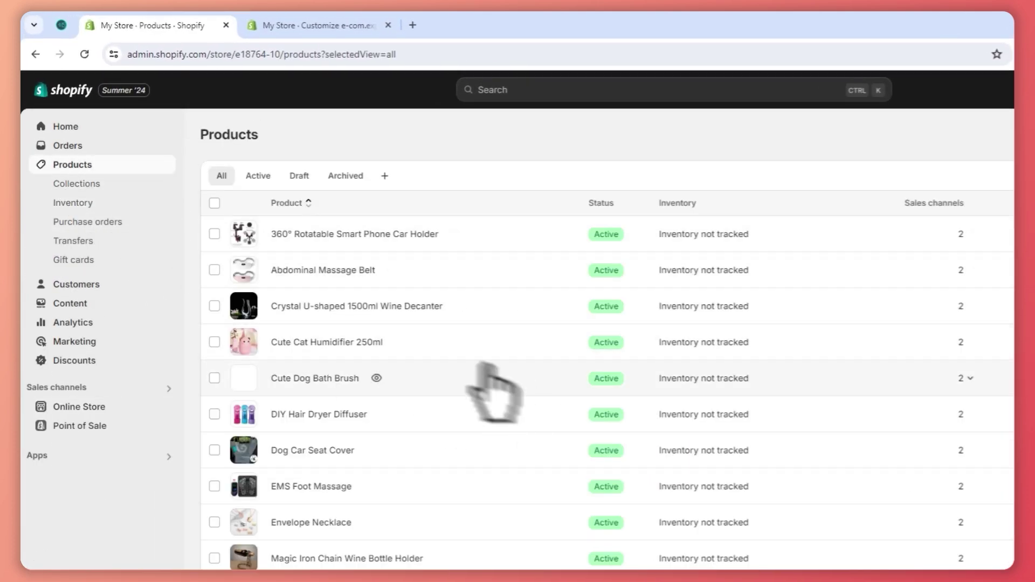
pyautogui.scroll(-3, 507, 410)
pyautogui.scroll(3, 528, 458)
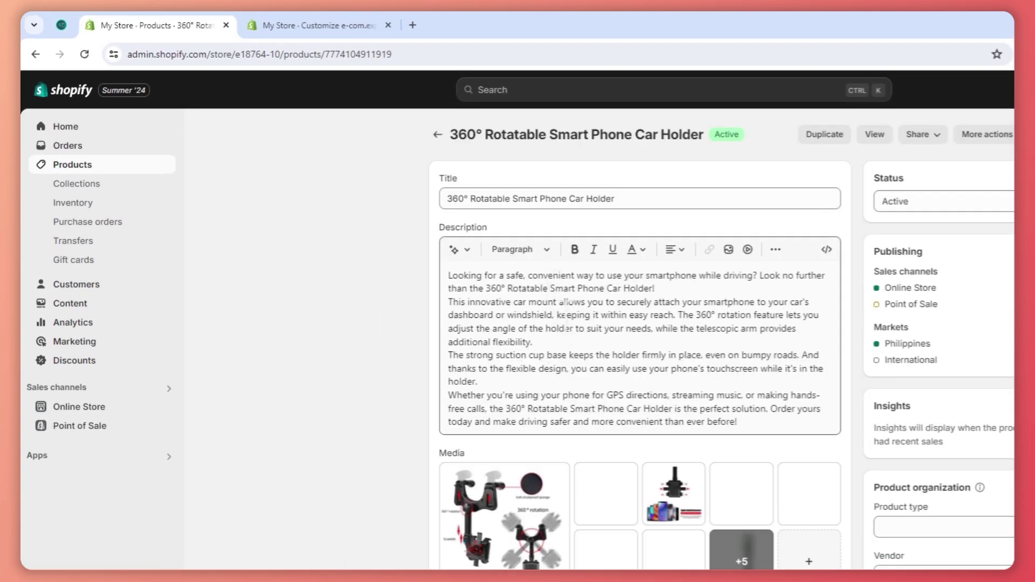
pyautogui.click(557, 317)
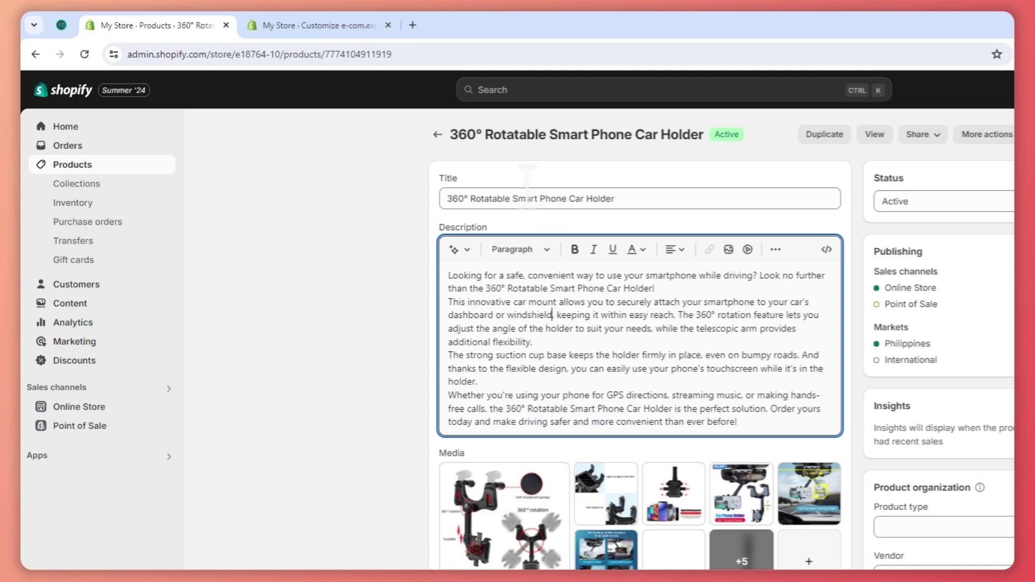
pyautogui.tripleClick(555, 316)
pyautogui.scroll(-6, 590, 497)
# - Compare the car holder's admin description against the theme editor preview, then activate admin search
pyautogui.click(323, 25)
pyautogui.scroll(-5, 744, 439)
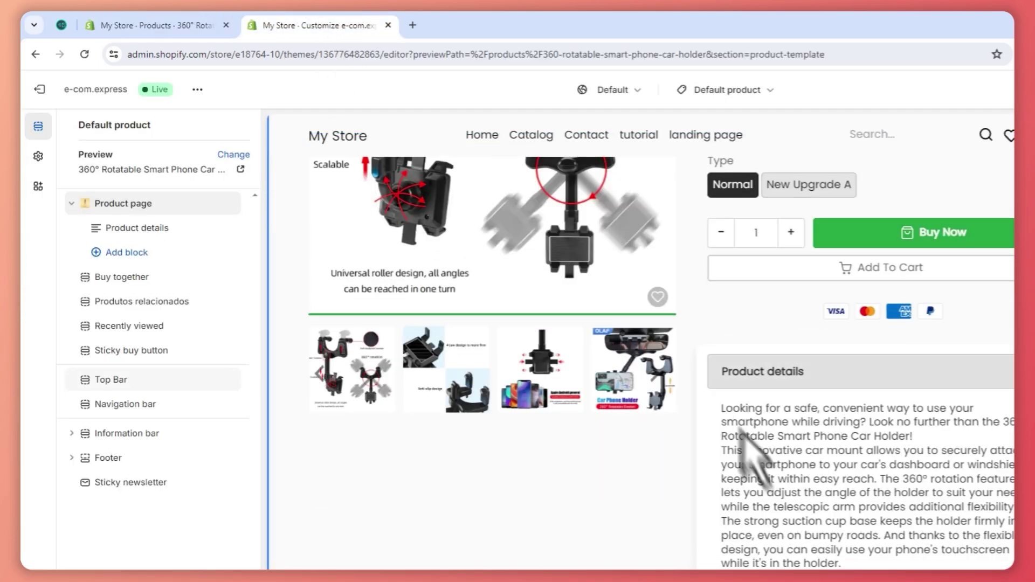
pyautogui.scroll(5, 716, 370)
pyautogui.scroll(-8, 866, 513)
pyautogui.click(157, 25)
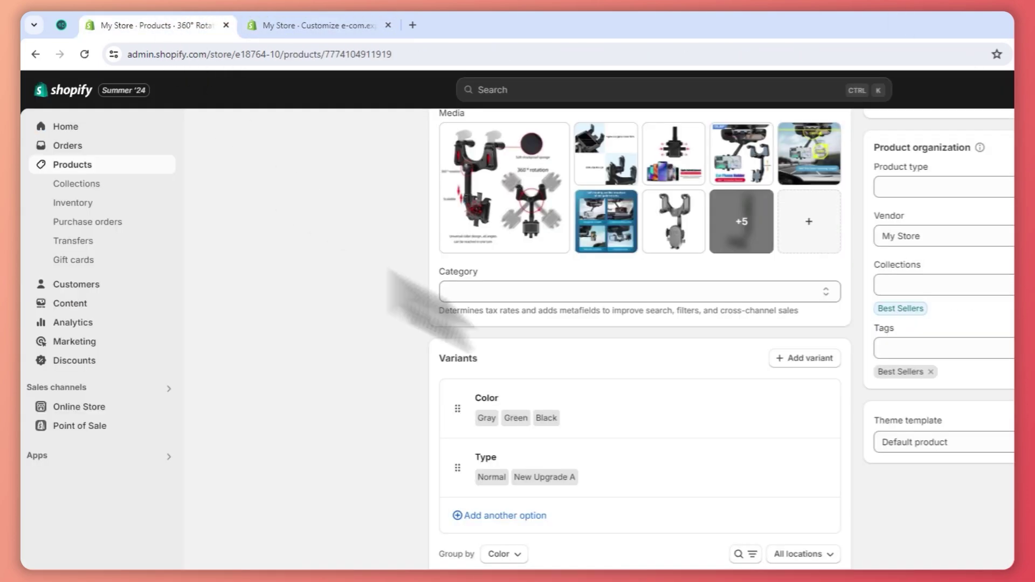
pyautogui.scroll(-4, 624, 411)
pyautogui.scroll(8, 670, 447)
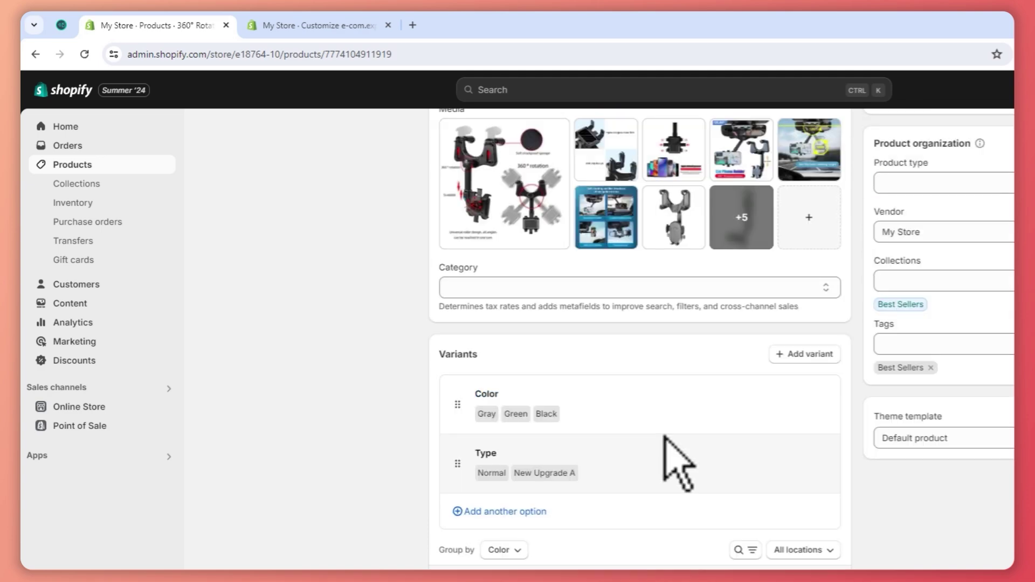
pyautogui.click(300, 25)
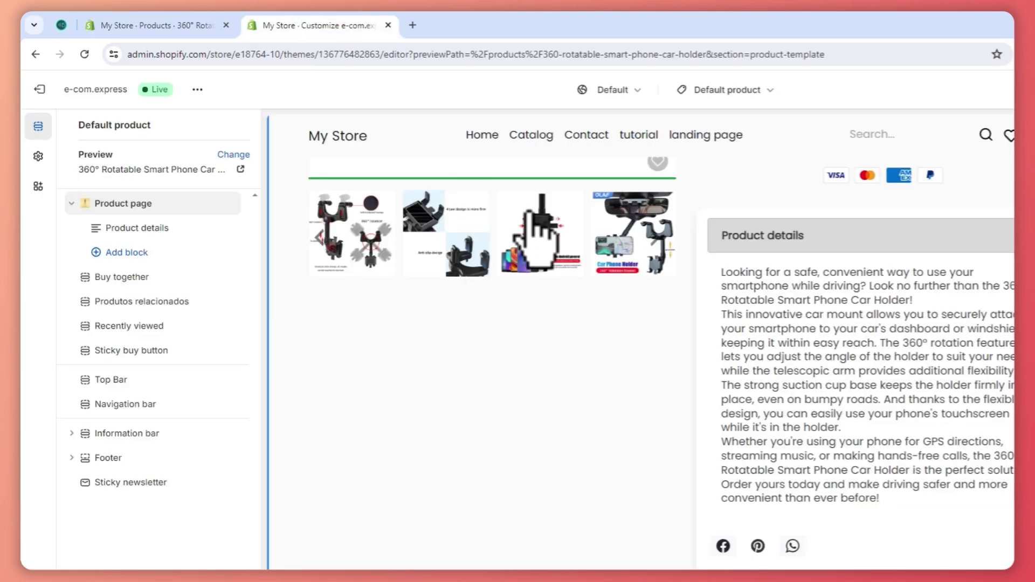
pyautogui.scroll(3, 549, 280)
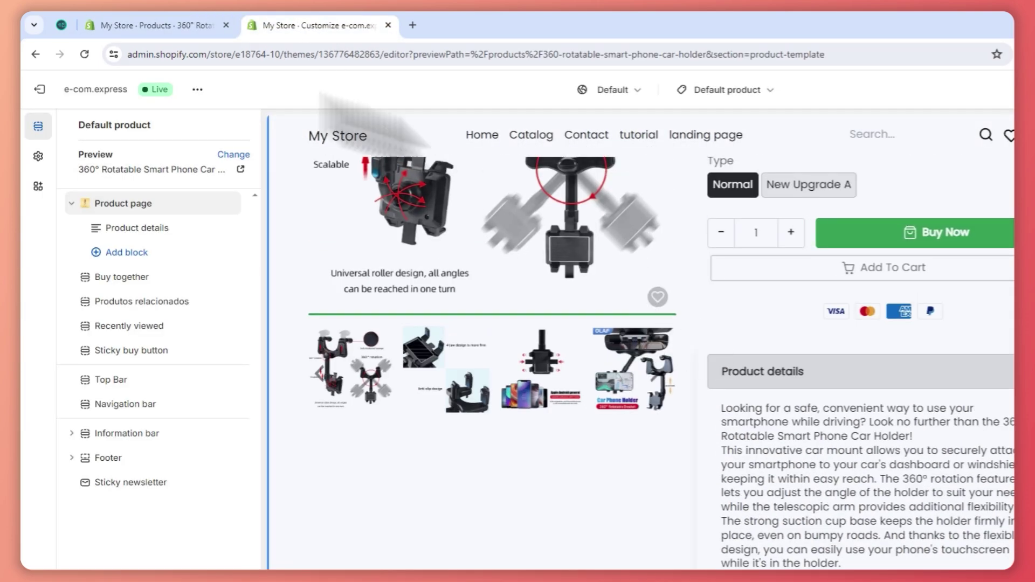
pyautogui.click(175, 27)
pyautogui.click(573, 90)
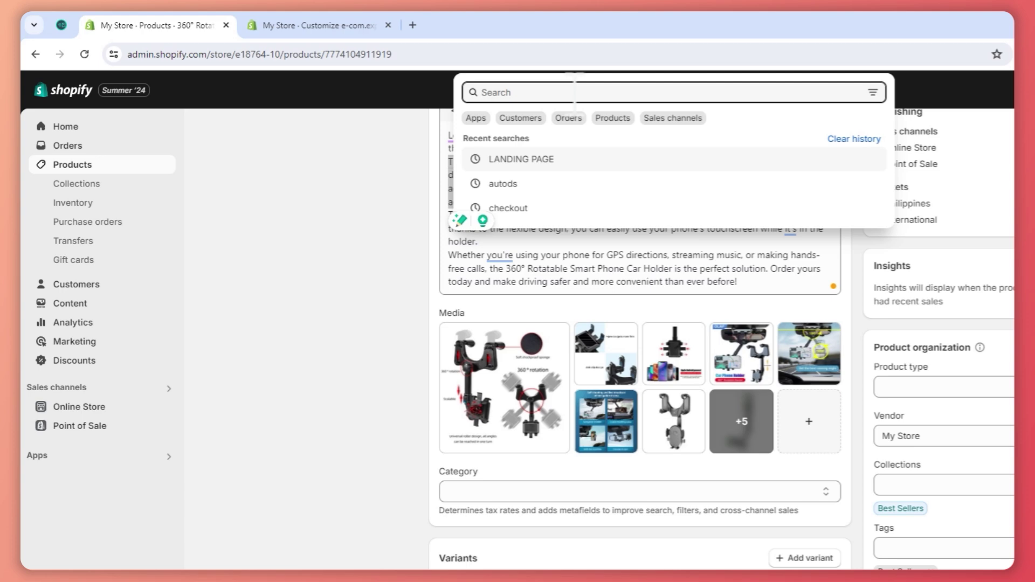
# - Search the App Store for 'LANDING PAGE' and open the installed PageFly Landing Page Builder
pyautogui.write('LANDING')
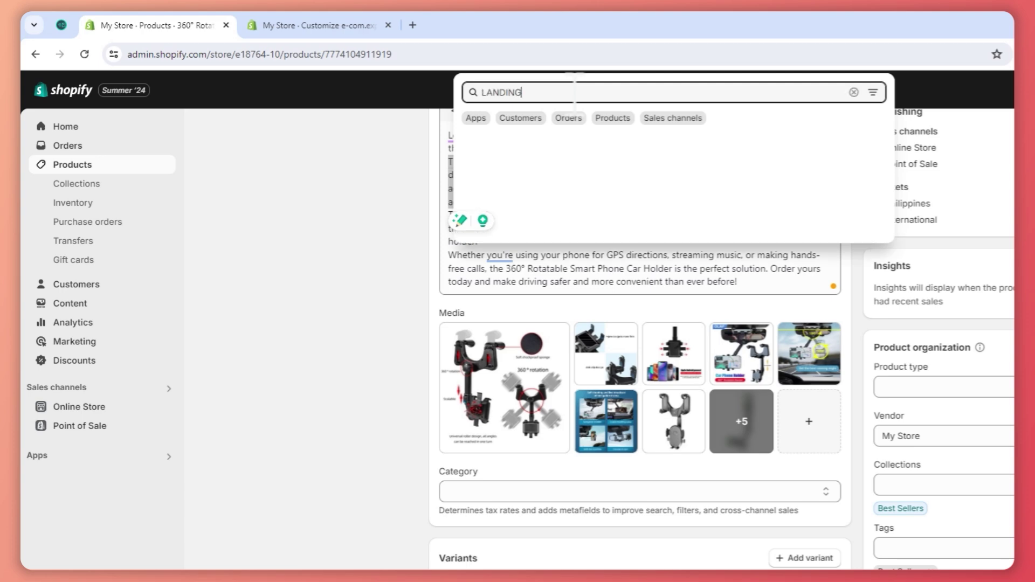
pyautogui.write(' PAGE')
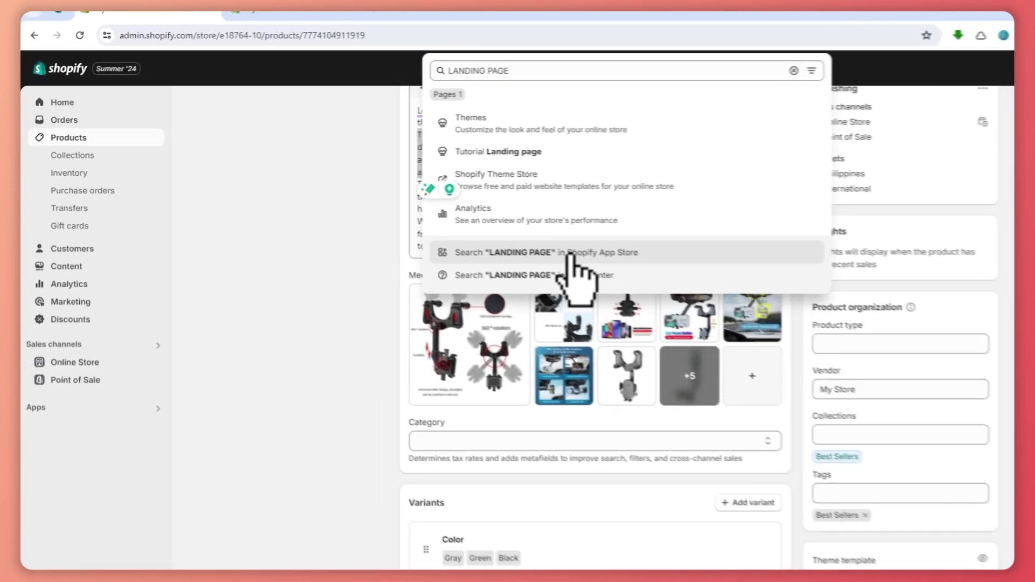
pyautogui.click(463, 224)
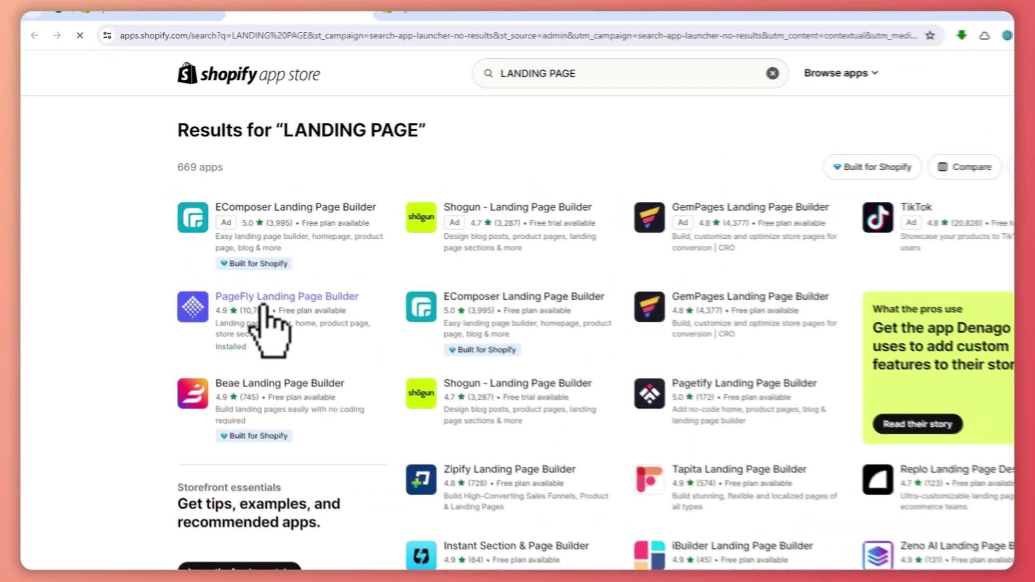
pyautogui.click(328, 313)
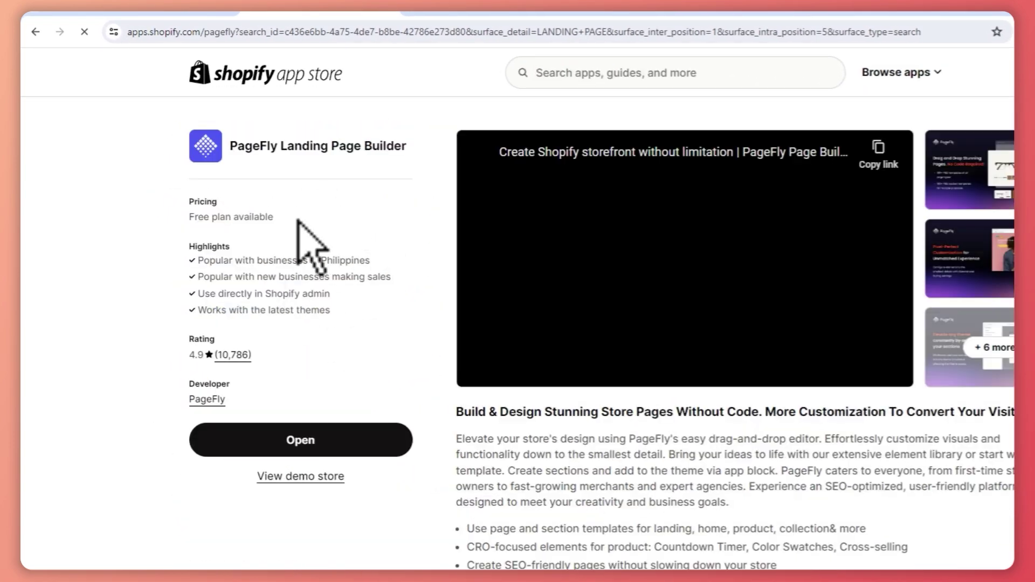
pyautogui.click(307, 438)
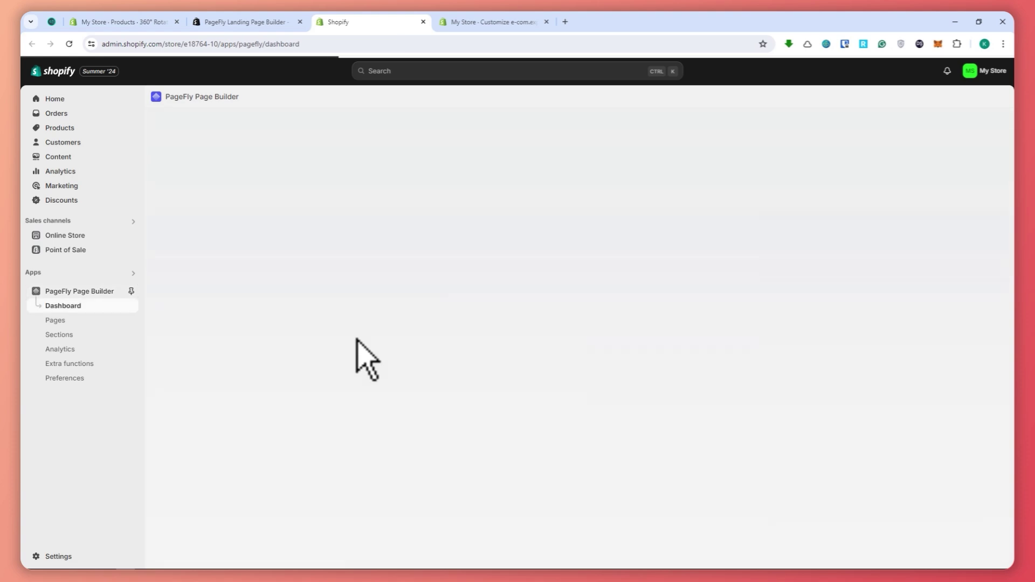
# - Create a new blank PRODUCT-type page from PageFly's Pages list
pyautogui.click(58, 322)
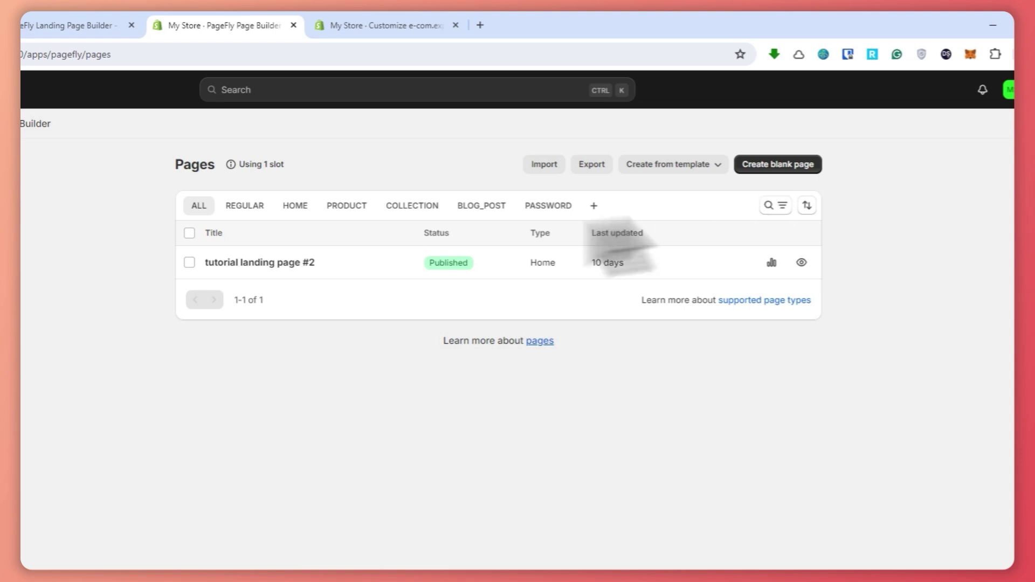
pyautogui.click(788, 166)
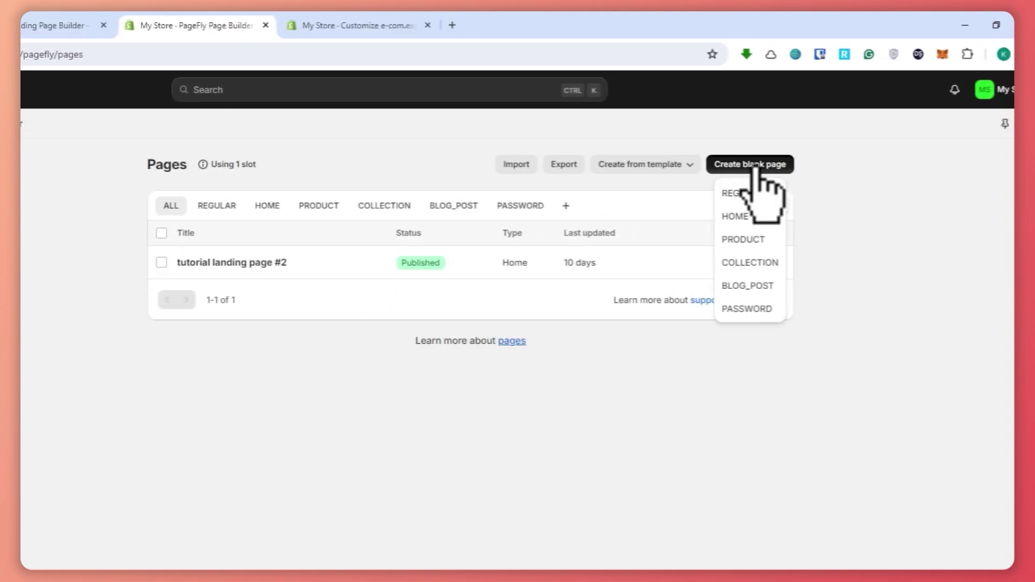
pyautogui.click(744, 239)
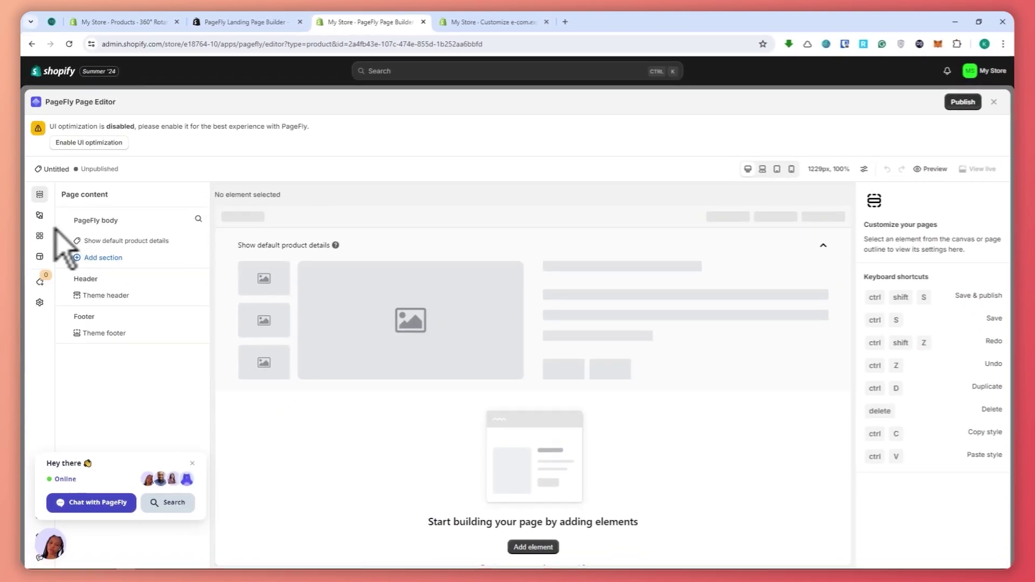
# - Filter page templates by 'PRODUCT' and select Chloe - Product, acknowledging the replacement warning
pyautogui.click(40, 215)
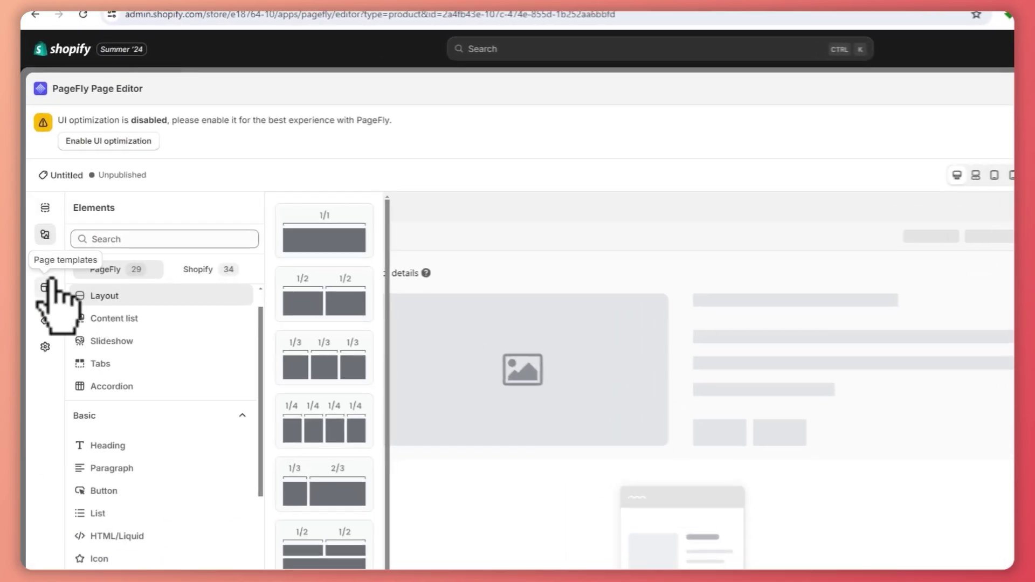
pyautogui.click(39, 256)
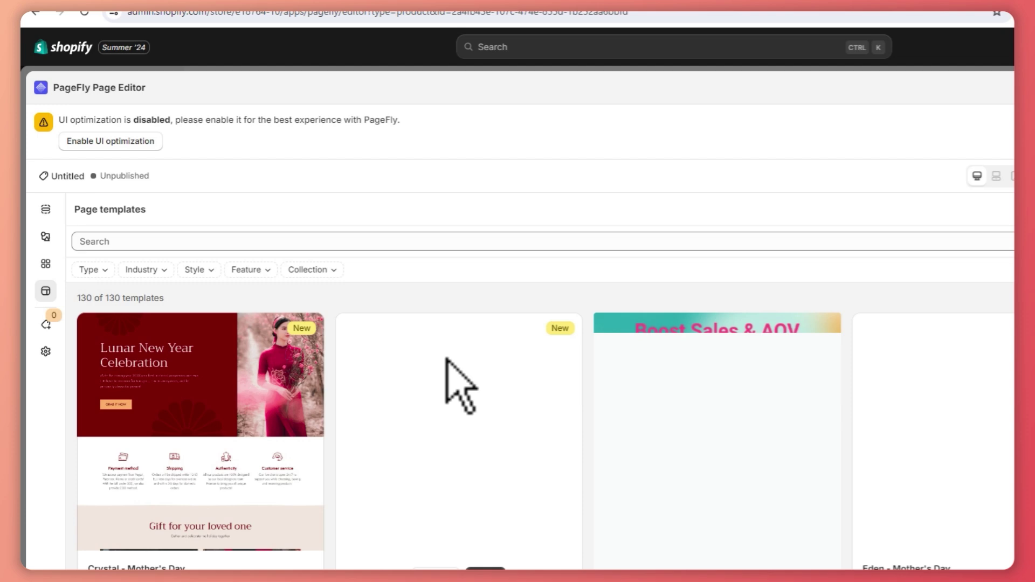
pyautogui.scroll(-3, 461, 385)
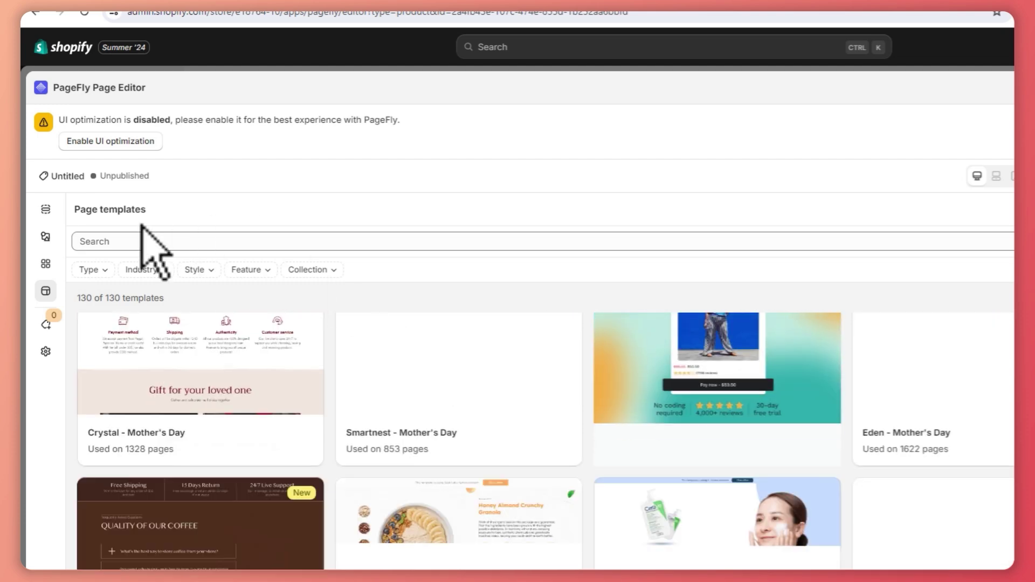
pyautogui.click(132, 241)
pyautogui.write('LR')
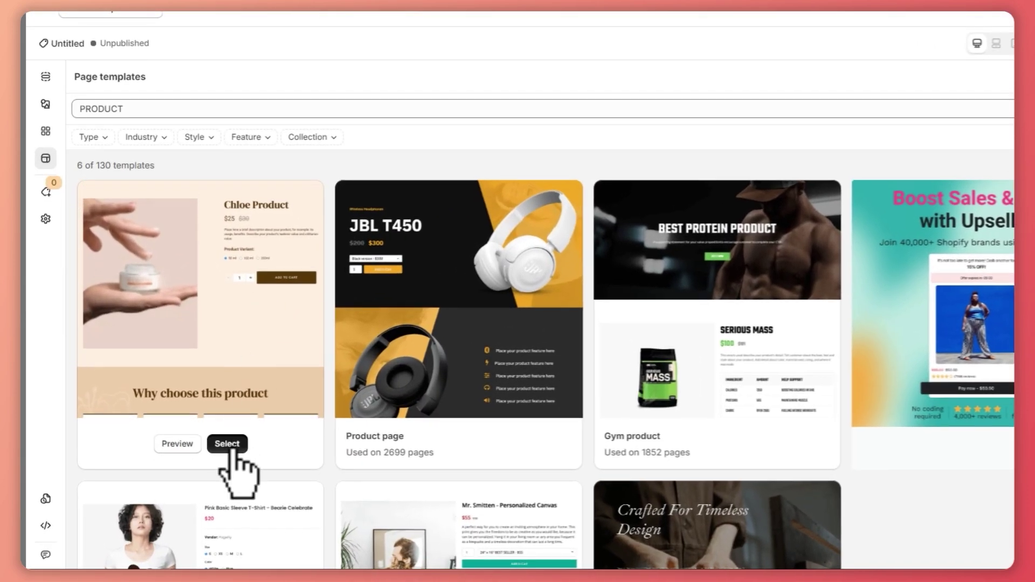
pyautogui.click(177, 473)
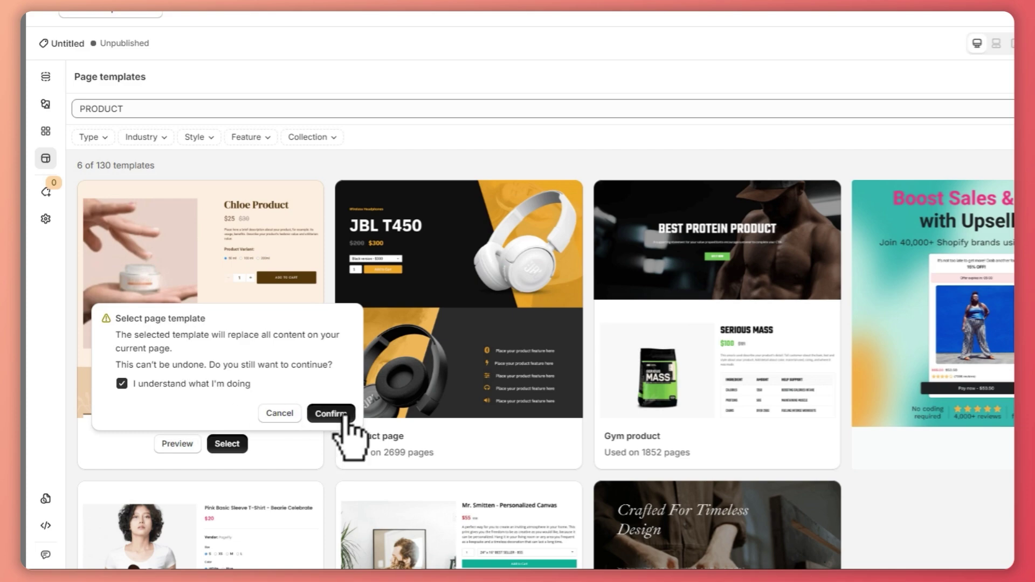
# - Scroll up and down through the Chloe template's sections in the canvas
pyautogui.scroll(-2, 809, 350)
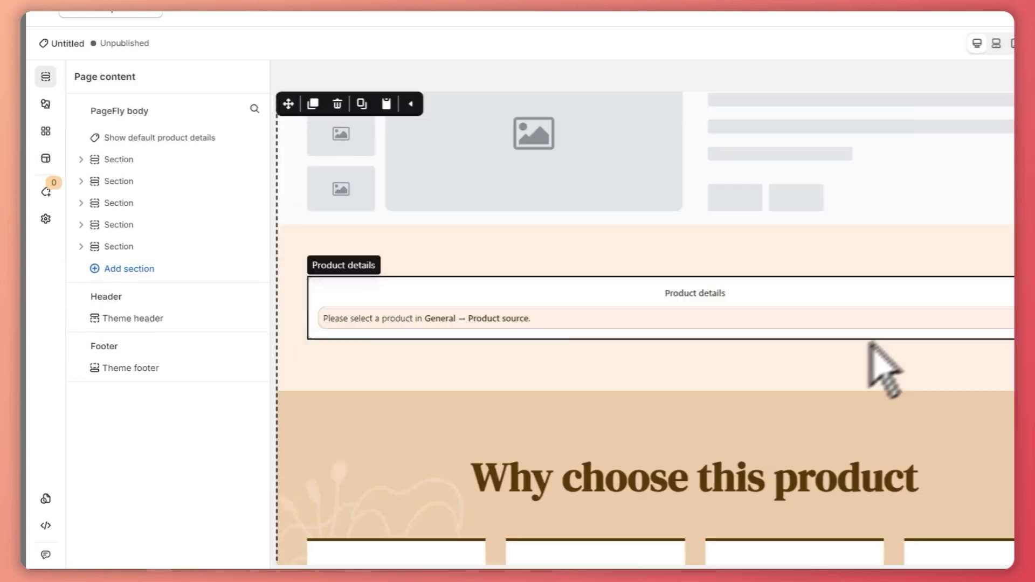
pyautogui.scroll(2, 803, 296)
pyautogui.scroll(-2, 774, 300)
pyautogui.scroll(-3, 843, 307)
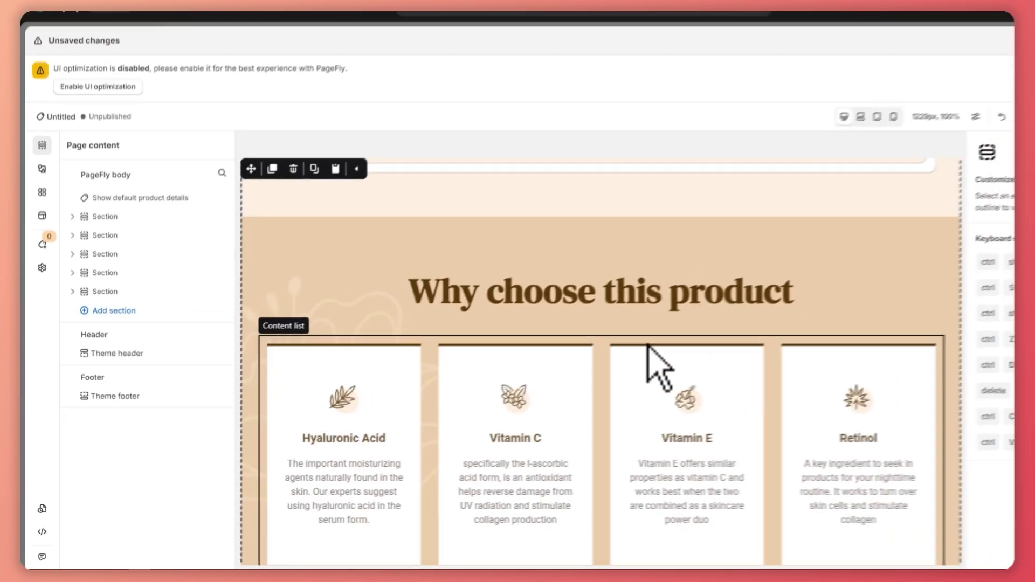
pyautogui.scroll(3, 749, 419)
pyautogui.scroll(3, 584, 438)
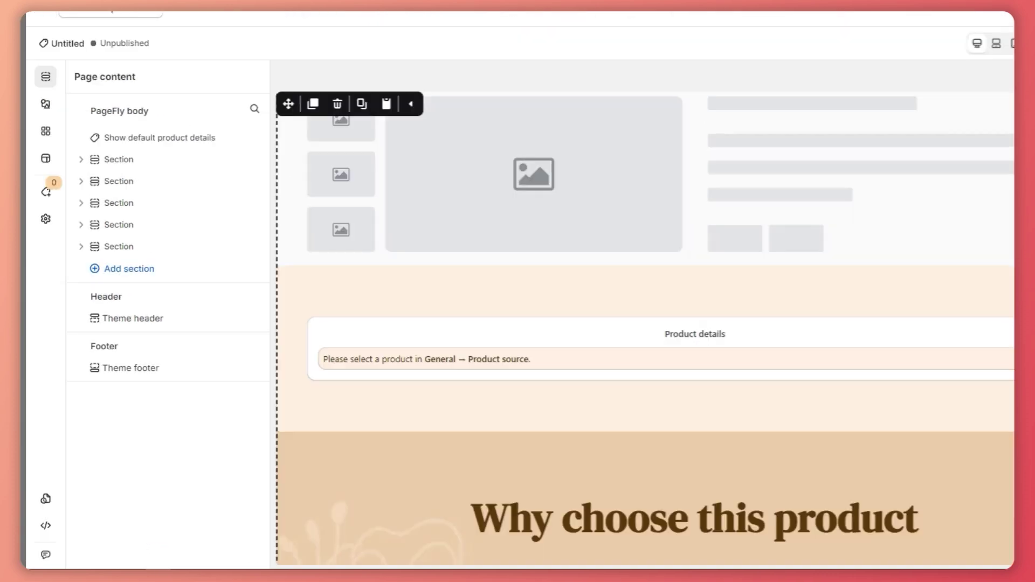
pyautogui.scroll(2, 684, 216)
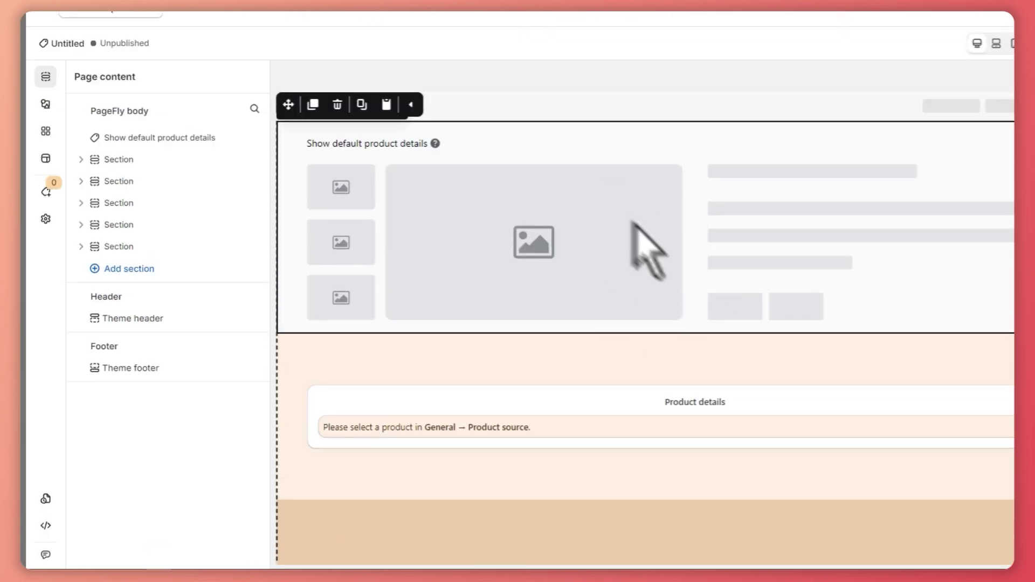
pyautogui.scroll(-6, 647, 242)
pyautogui.scroll(6, 766, 226)
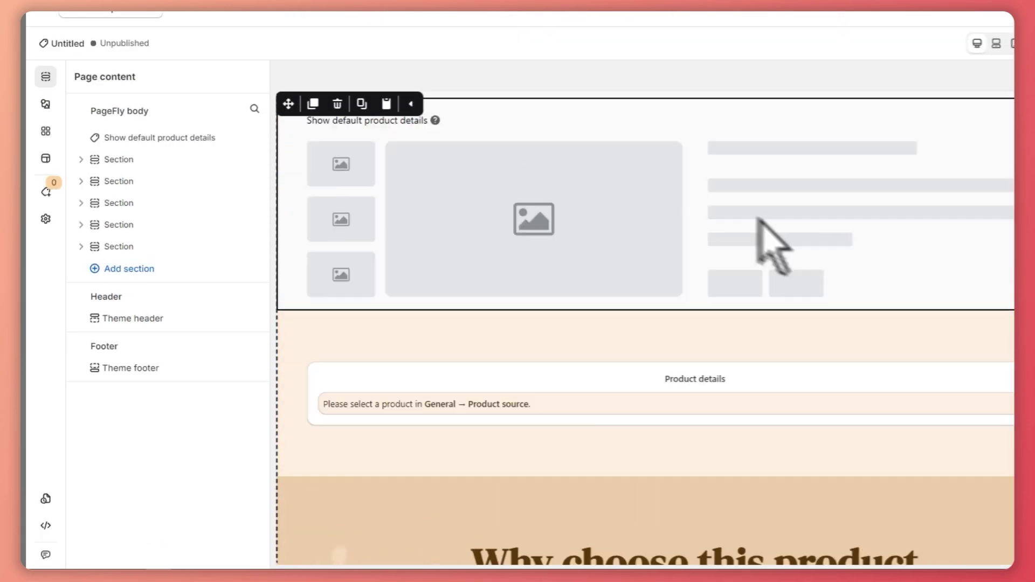
pyautogui.scroll(-1, 789, 270)
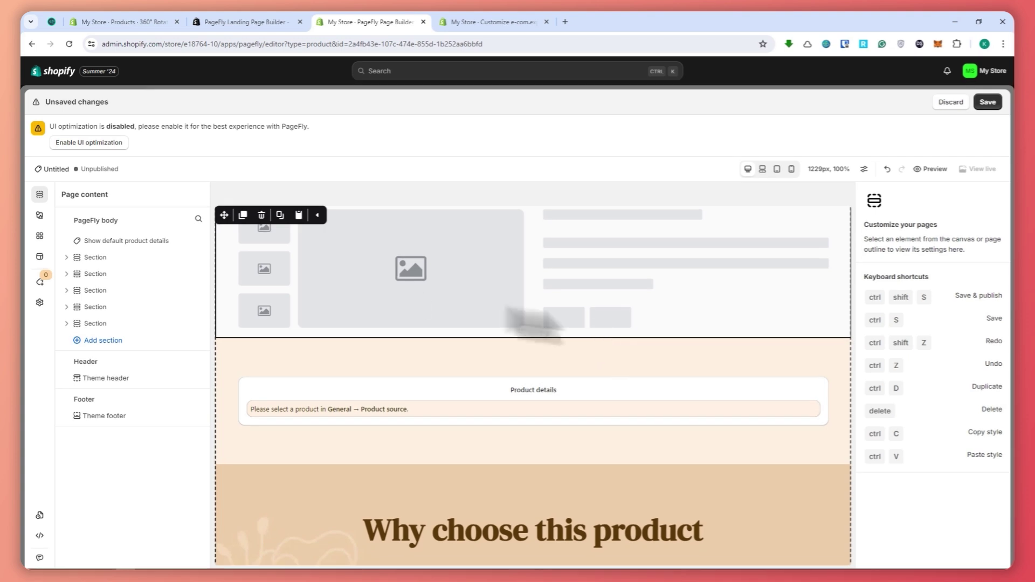
# - Select the product details, peach and tan sections to check their settings, then save
pyautogui.click(517, 318)
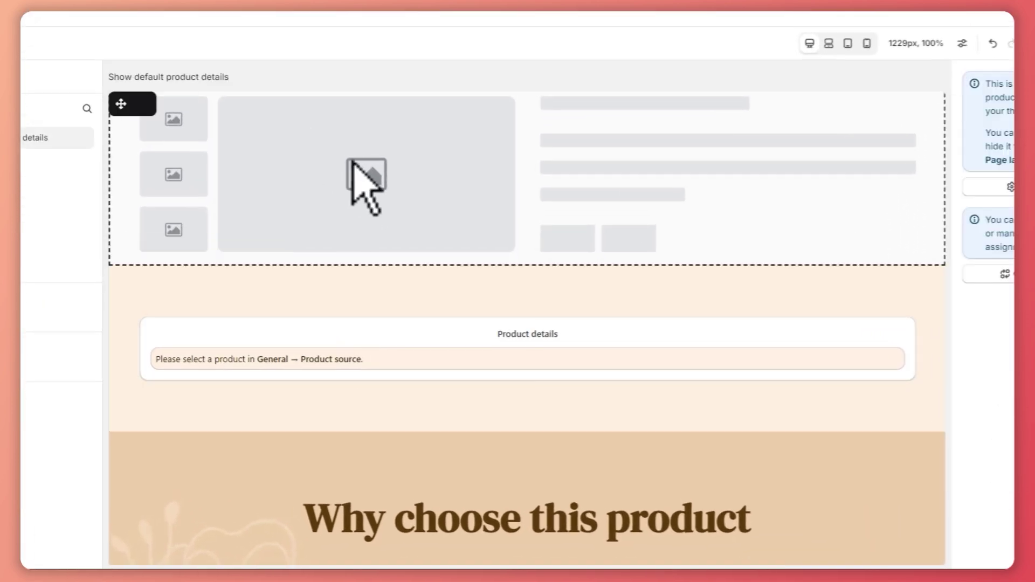
pyautogui.click(286, 418)
pyautogui.click(313, 480)
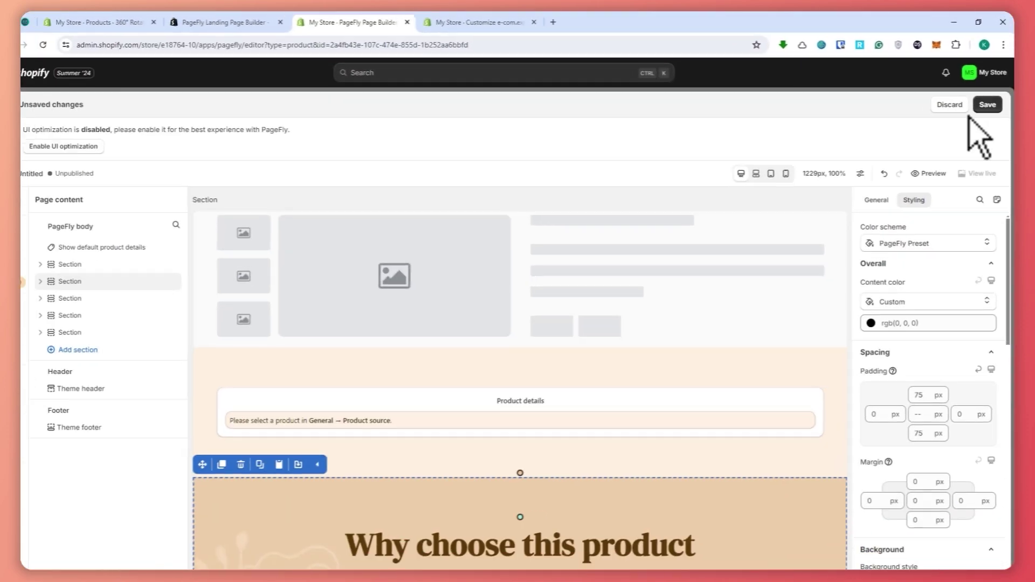
pyautogui.click(987, 106)
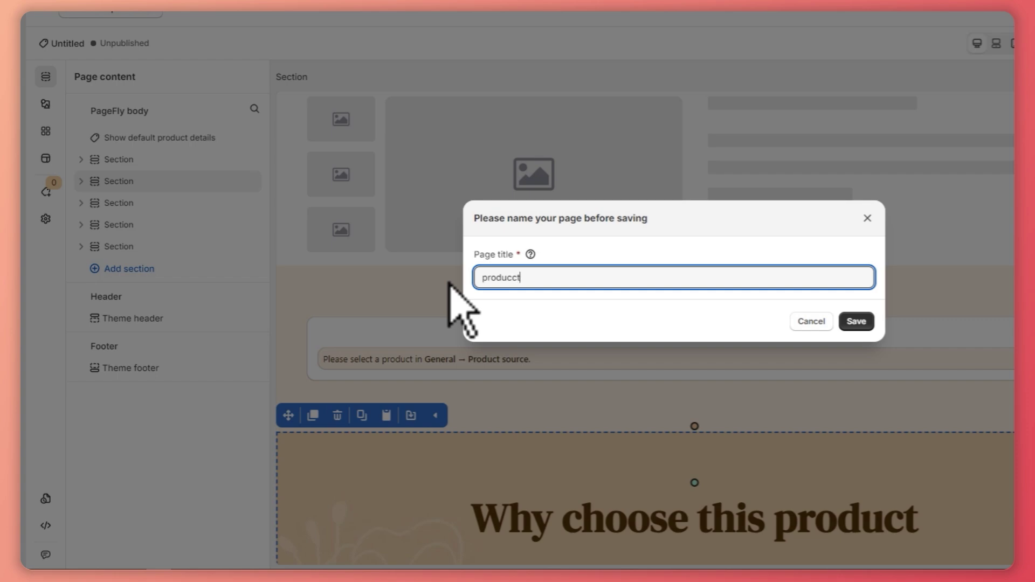
# - Title the page 'product page tutorial' and confirm the first save
pyautogui.write('product page title')
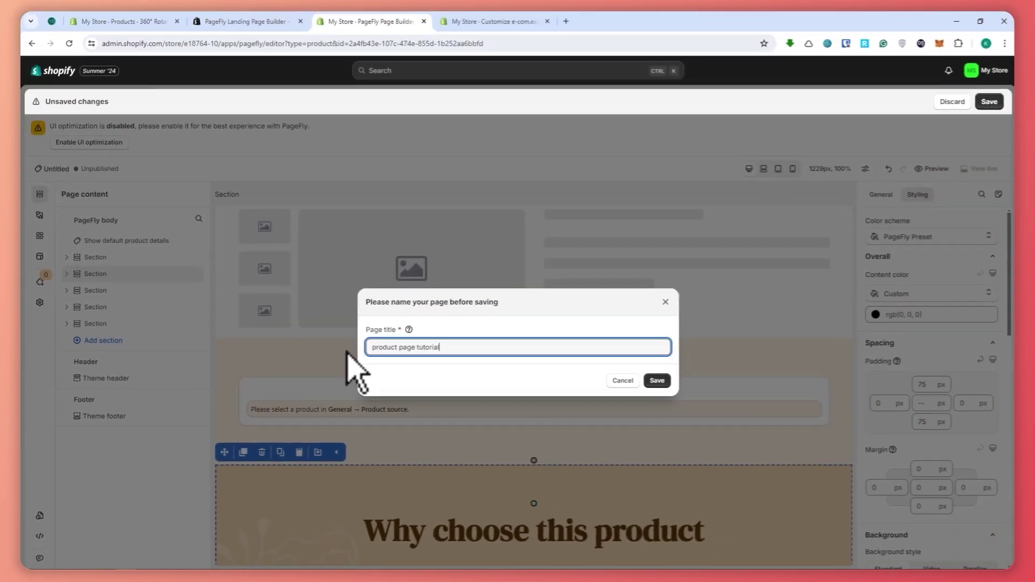
pyautogui.click(856, 321)
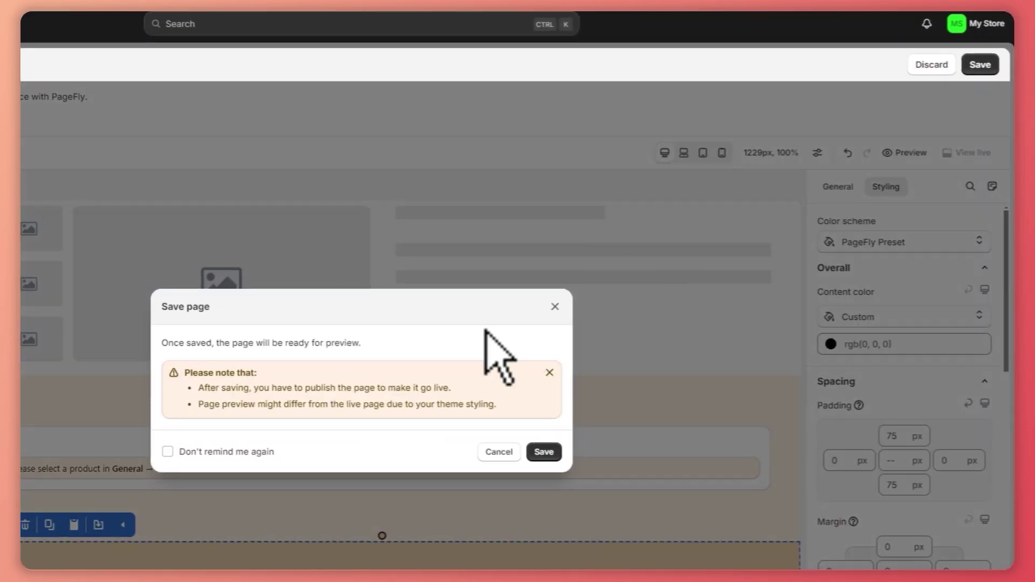
pyautogui.click(625, 453)
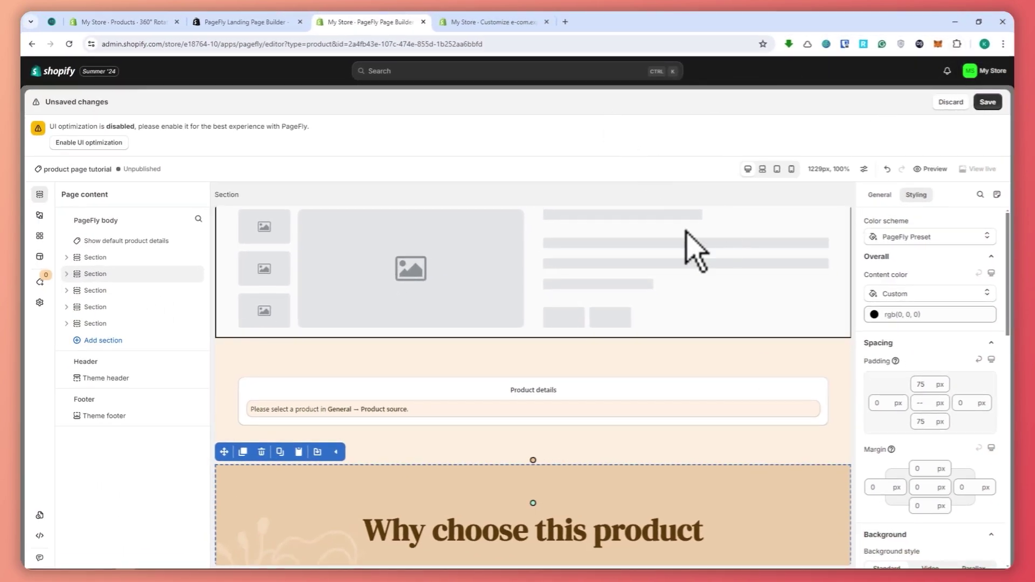
# - Save the pending changes and begin publishing, continuing to product assignment
pyautogui.click(987, 104)
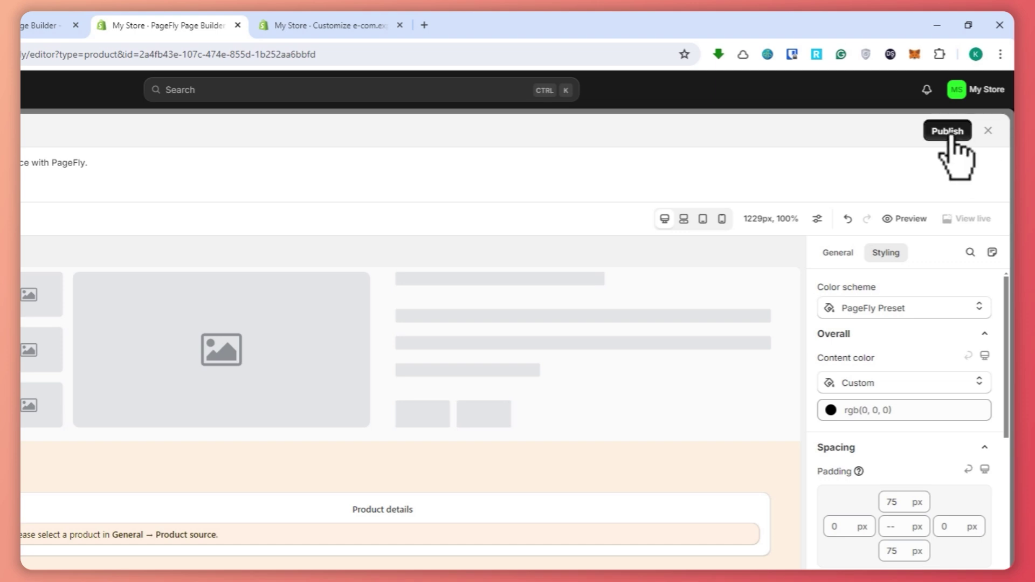
pyautogui.click(949, 134)
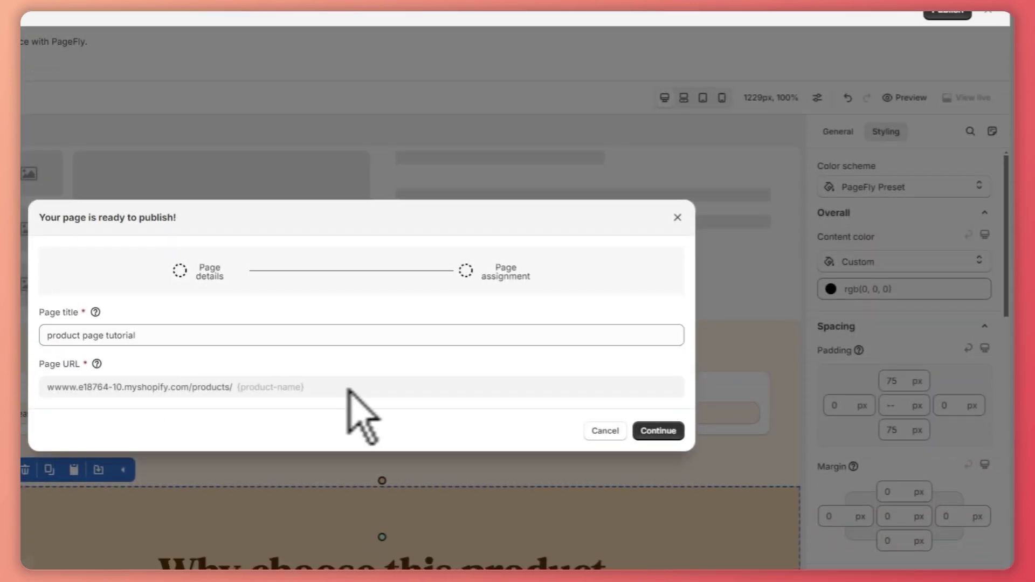
pyautogui.click(658, 432)
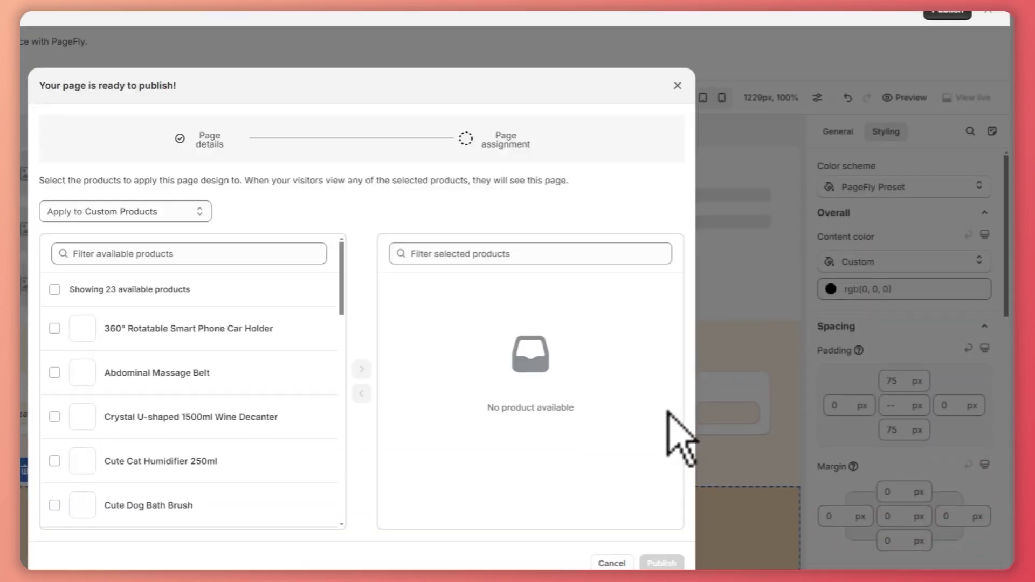
# - Select Car Holder, Abdominal Massage Belt, Wine Decanter, Cat Humidifier and Dog Bath Brush
pyautogui.click(86, 324)
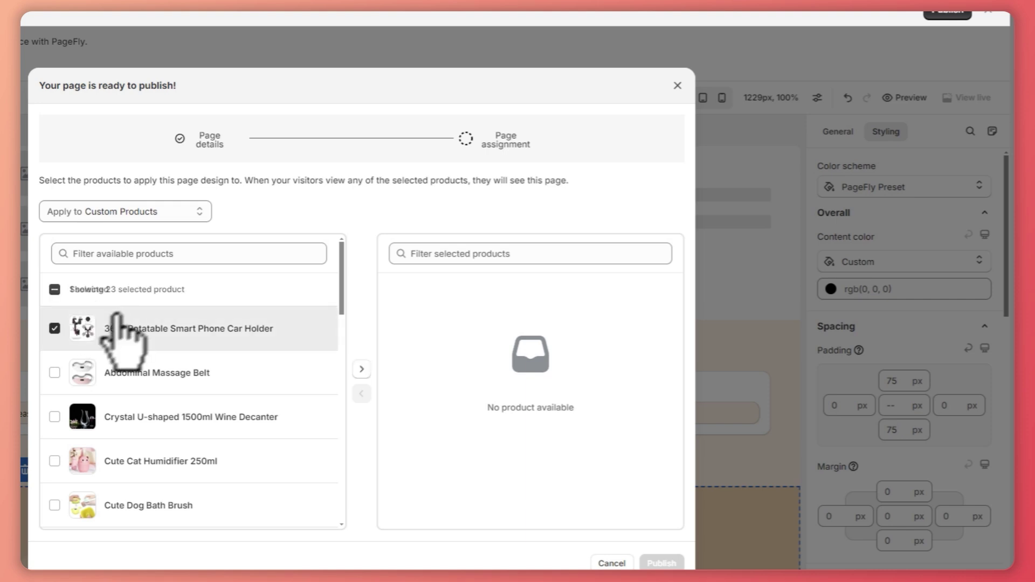
pyautogui.click(164, 372)
pyautogui.click(154, 417)
pyautogui.click(154, 461)
pyautogui.click(154, 505)
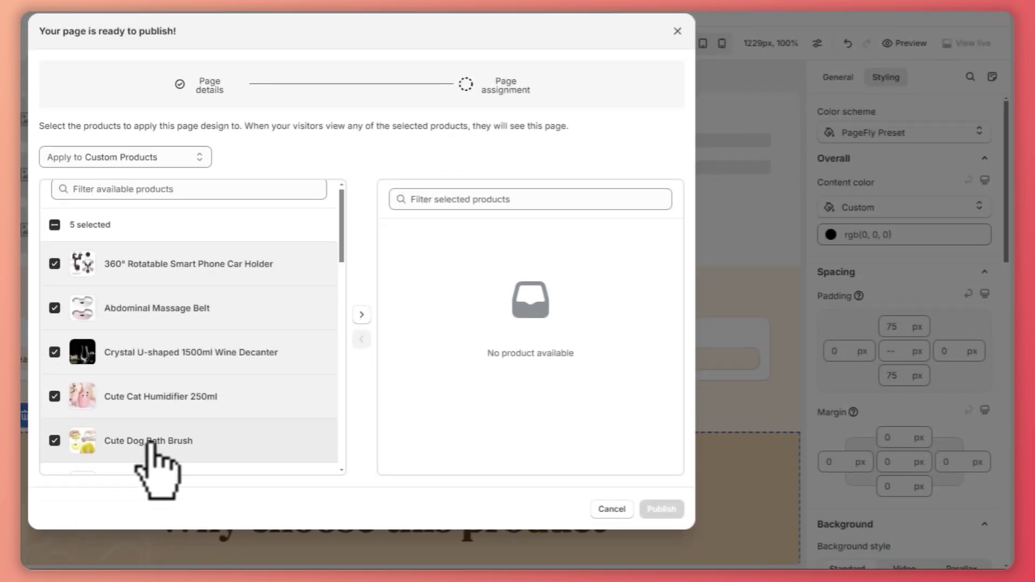
pyautogui.scroll(-5, 186, 359)
pyautogui.scroll(5, 203, 323)
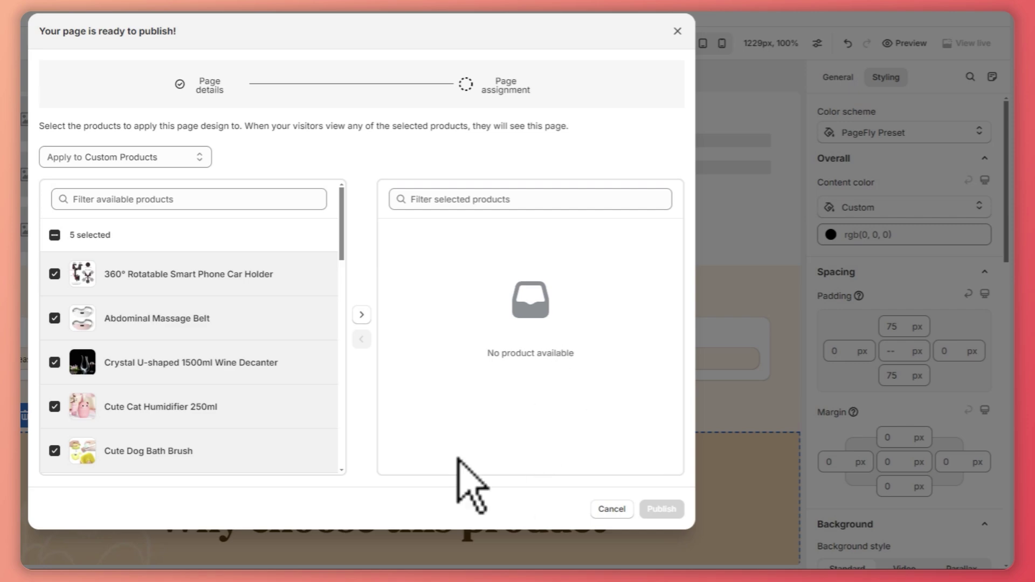
pyautogui.click(361, 314)
# - Publish the page for the five products using the free slot, then switch to the theme editor
pyautogui.click(669, 510)
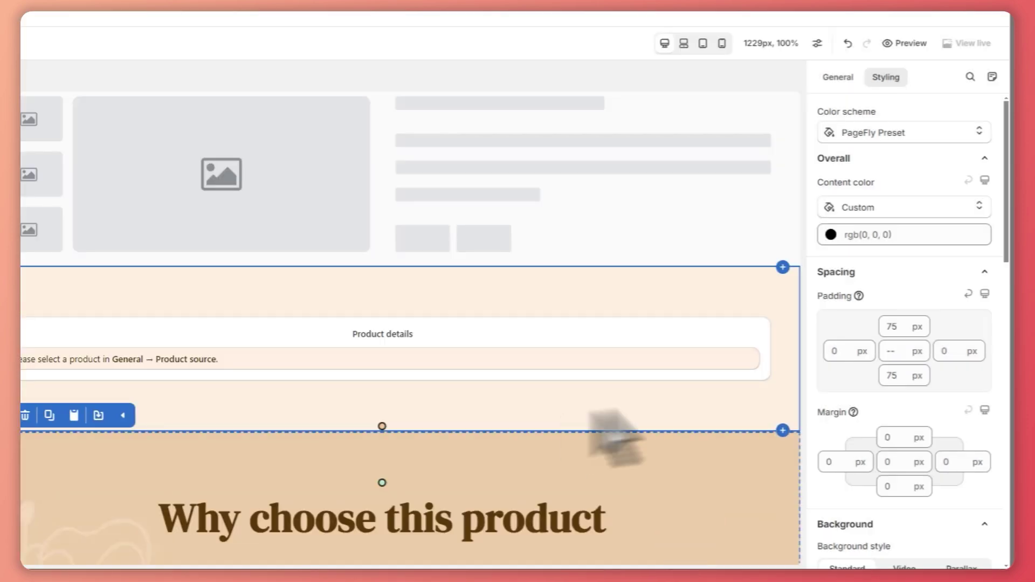
pyautogui.click(535, 339)
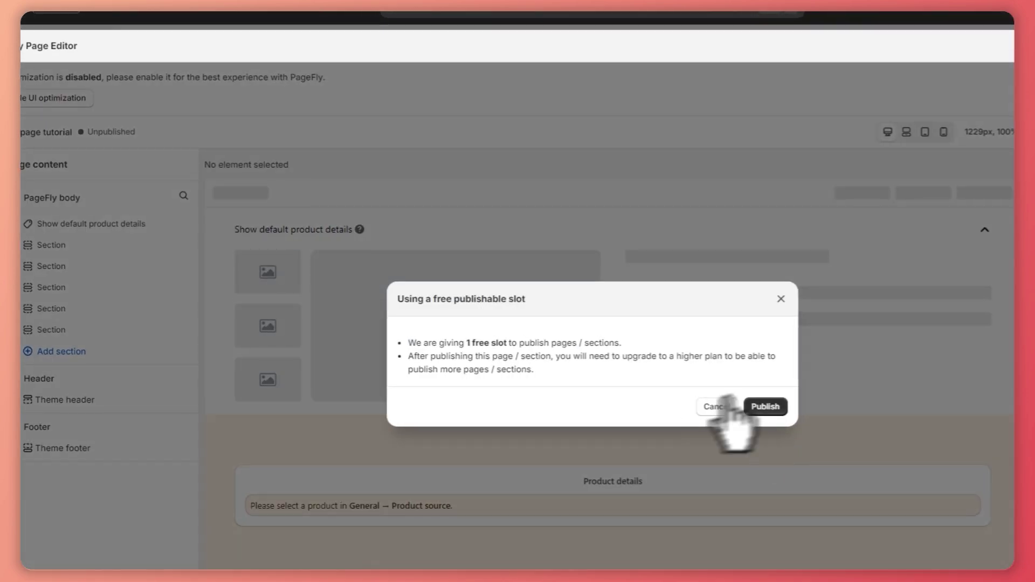
pyautogui.click(773, 408)
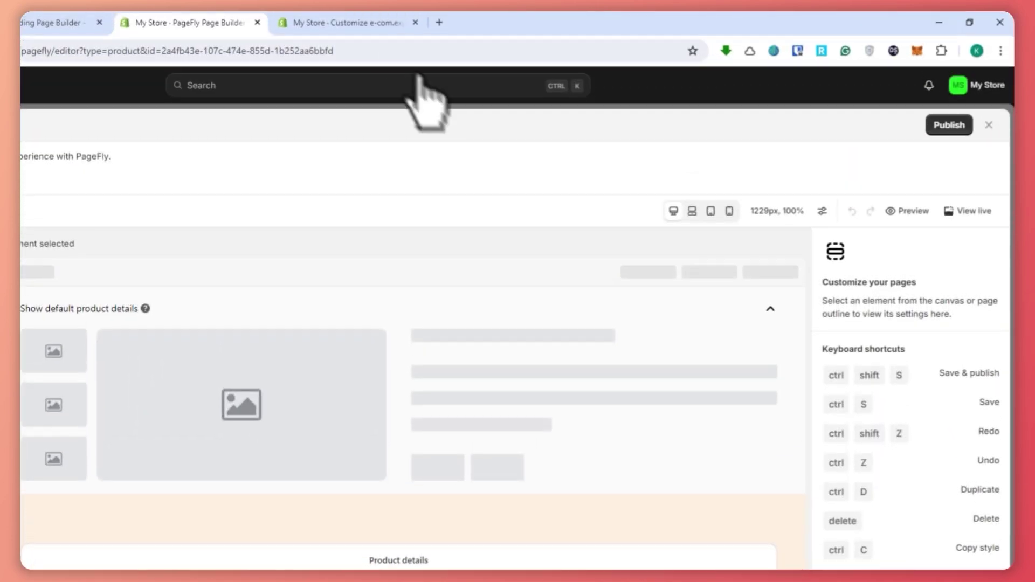
pyautogui.click(493, 21)
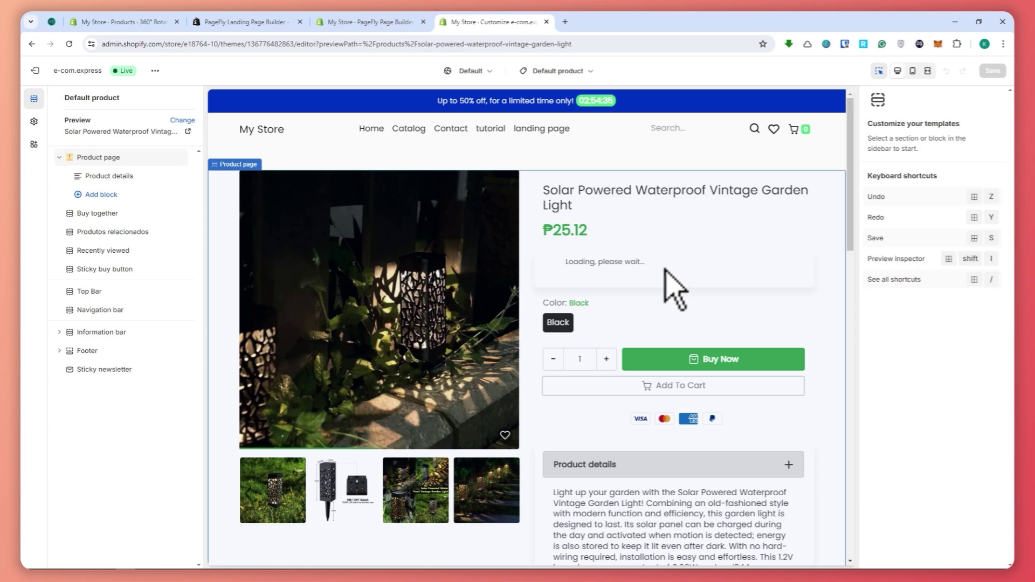
# - Scroll through the Solar Powered Waterproof Vintage Garden Light preview in the theme editor
pyautogui.scroll(-15, 664, 256)
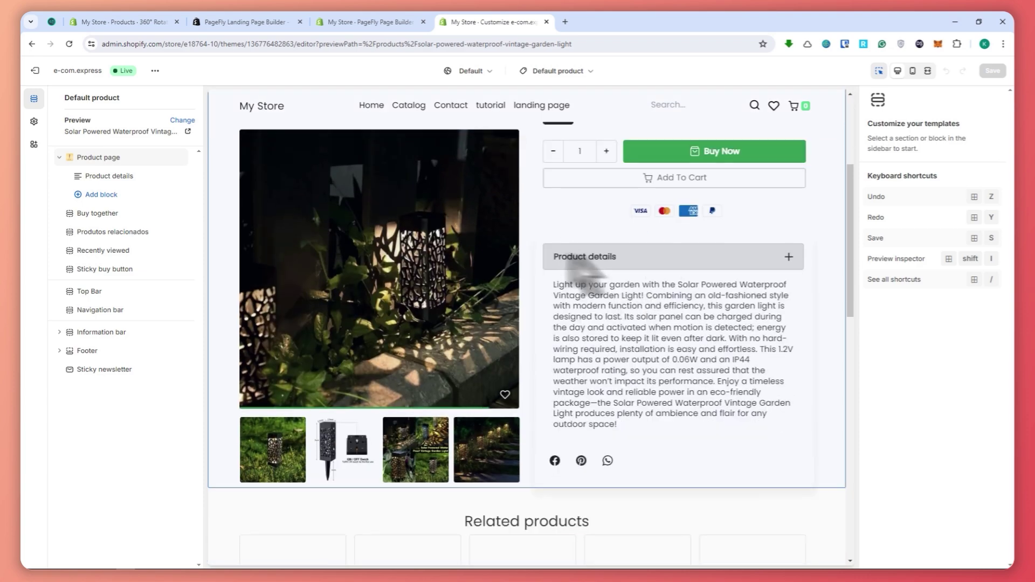
pyautogui.scroll(10, 539, 297)
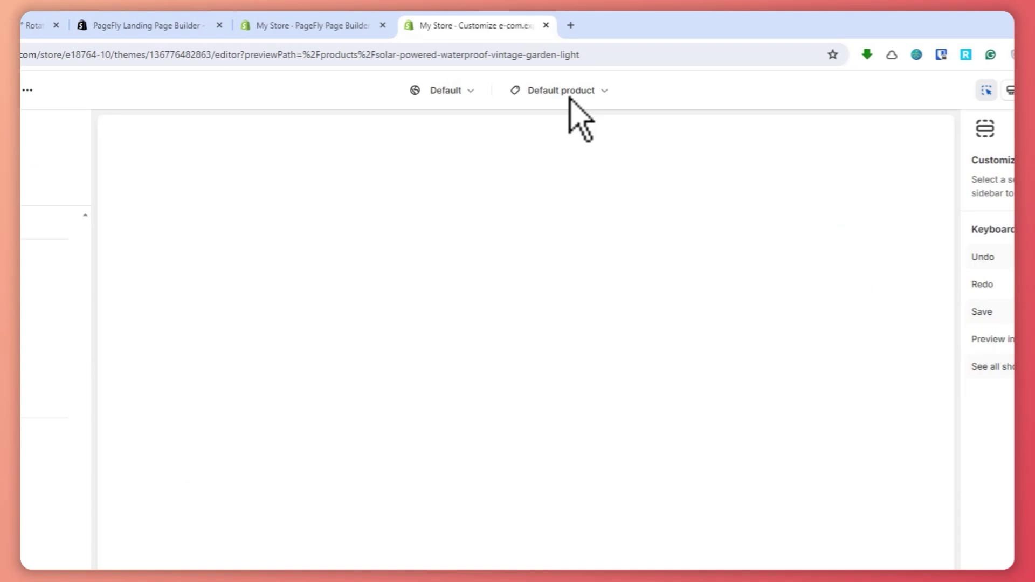
# - Switch the theme editor preview to the Products > pf-2a4fb43e template
pyautogui.click(563, 88)
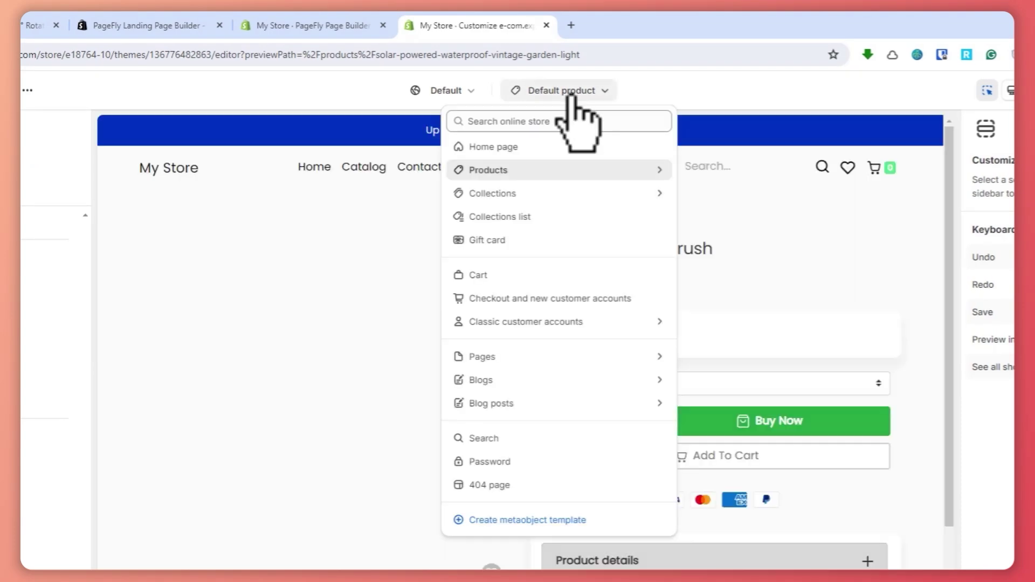
pyautogui.click(544, 172)
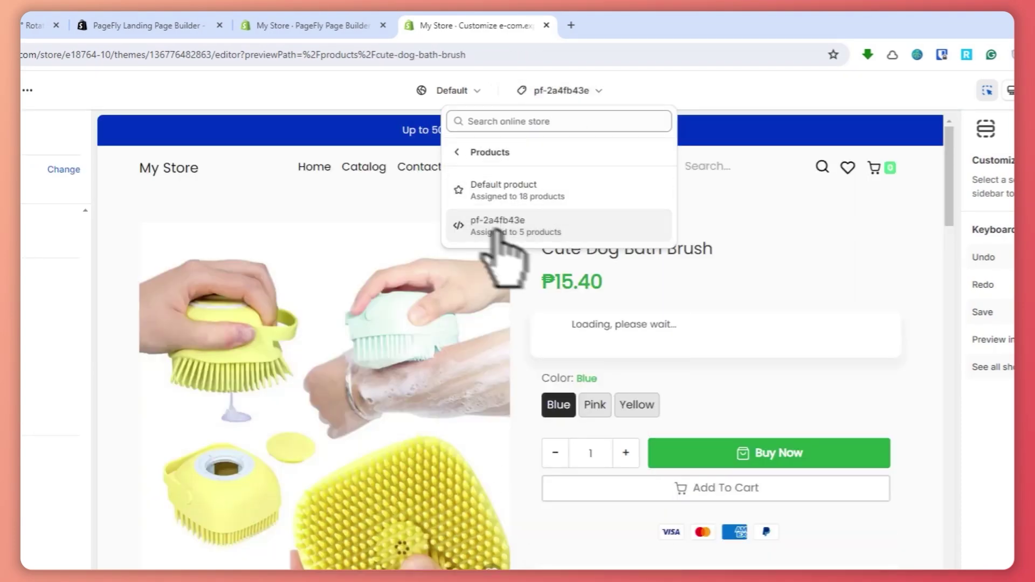
pyautogui.click(494, 231)
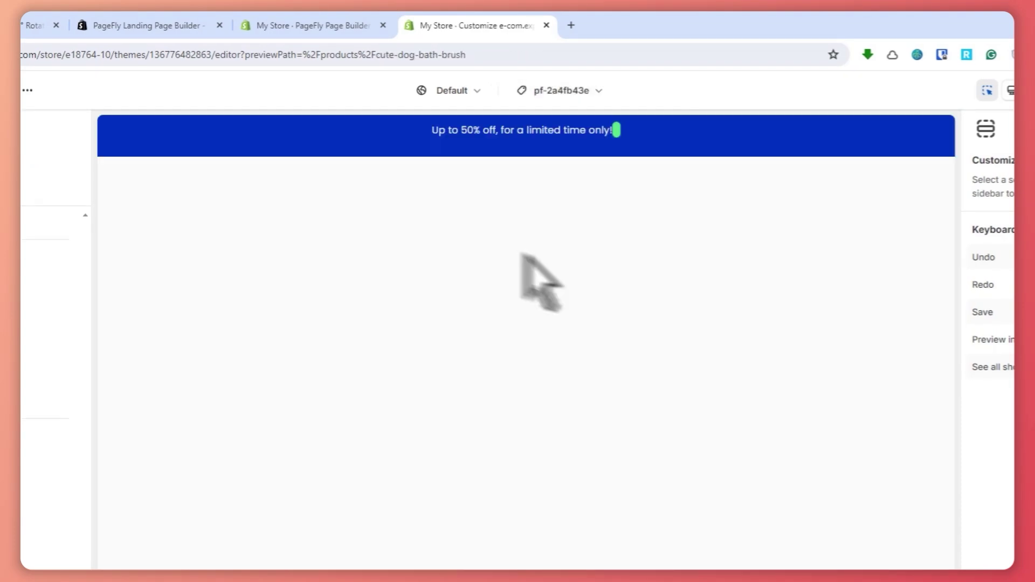
# - Scroll the Cute Dog Bath Brush preview to check the PageFly sections, including 'Why choose this product'
pyautogui.scroll(-15, 521, 264)
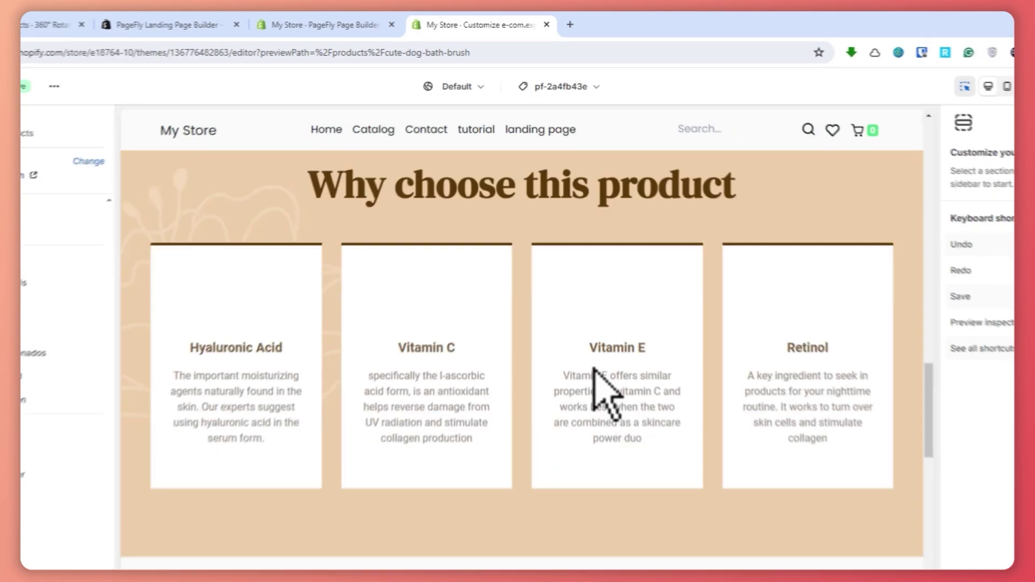
pyautogui.scroll(-5, 598, 377)
pyautogui.scroll(-3, 520, 350)
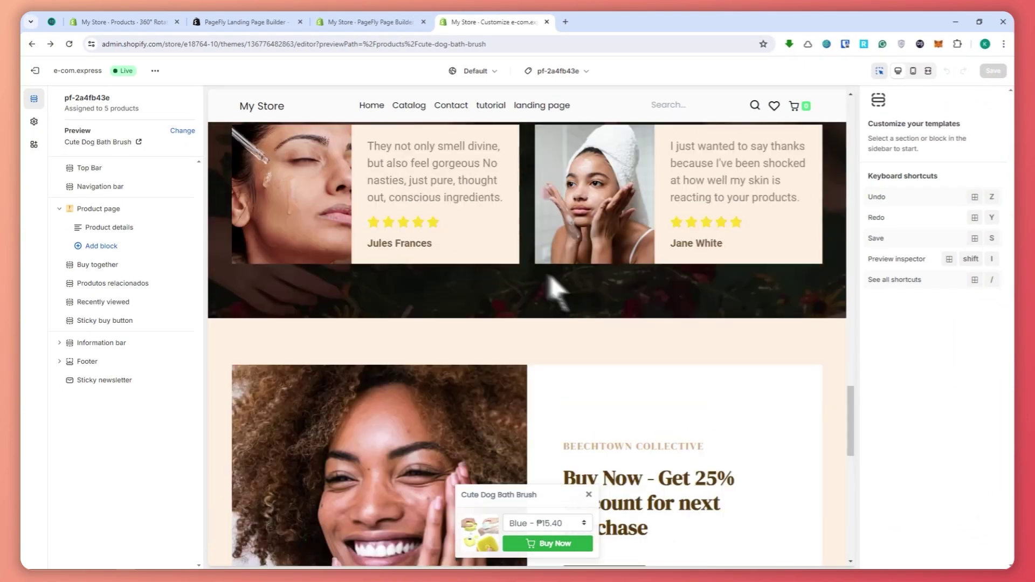
pyautogui.scroll(3, 554, 359)
pyautogui.scroll(15, 577, 290)
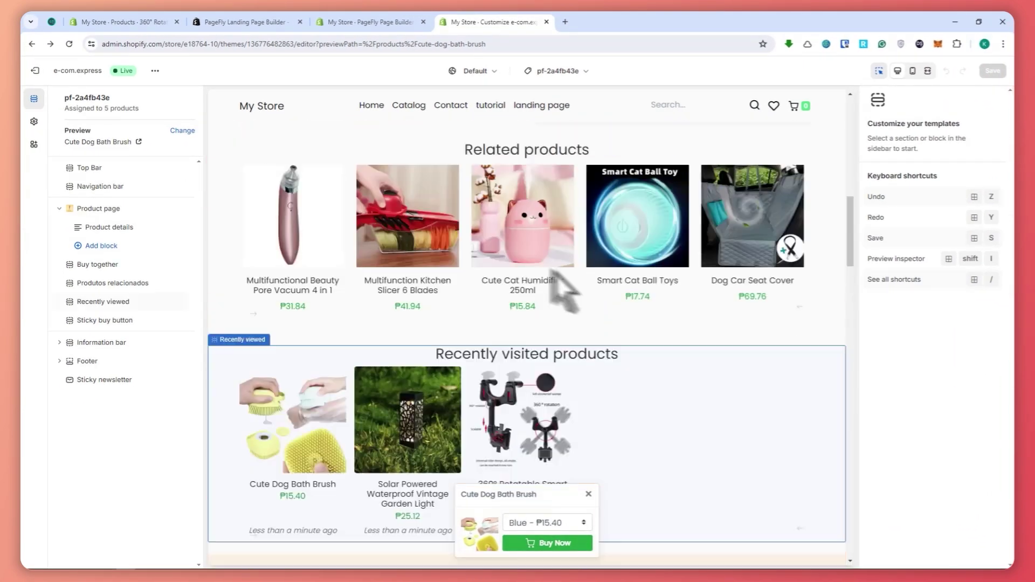
pyautogui.scroll(5, 474, 210)
pyautogui.scroll(-8, 547, 273)
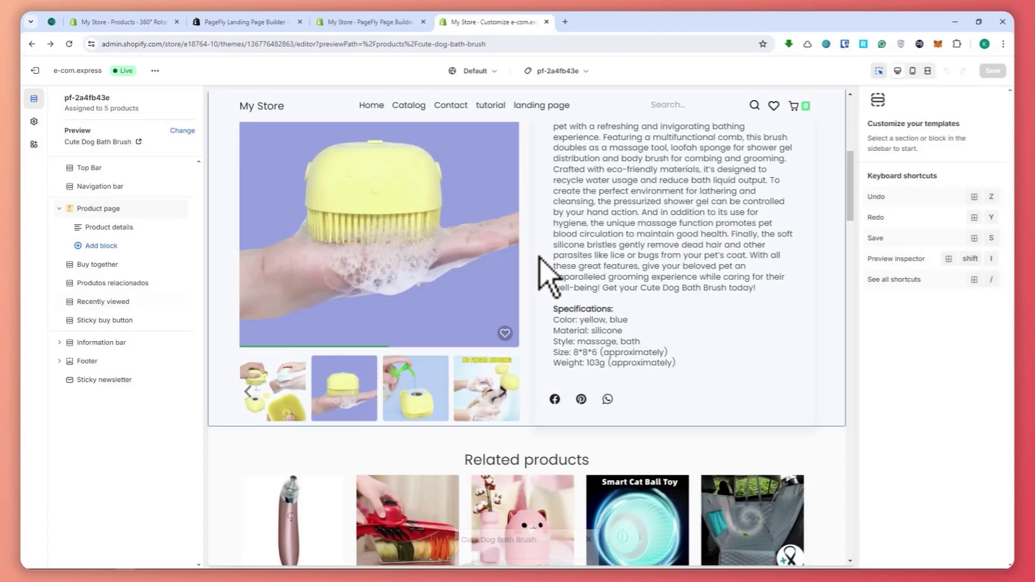
pyautogui.scroll(-12, 528, 302)
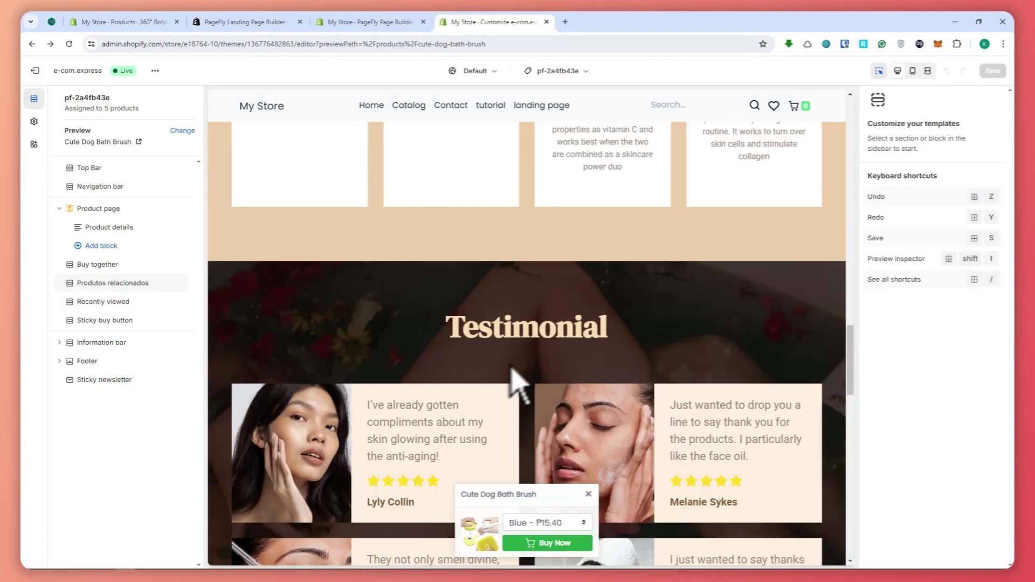
pyautogui.scroll(6, 511, 368)
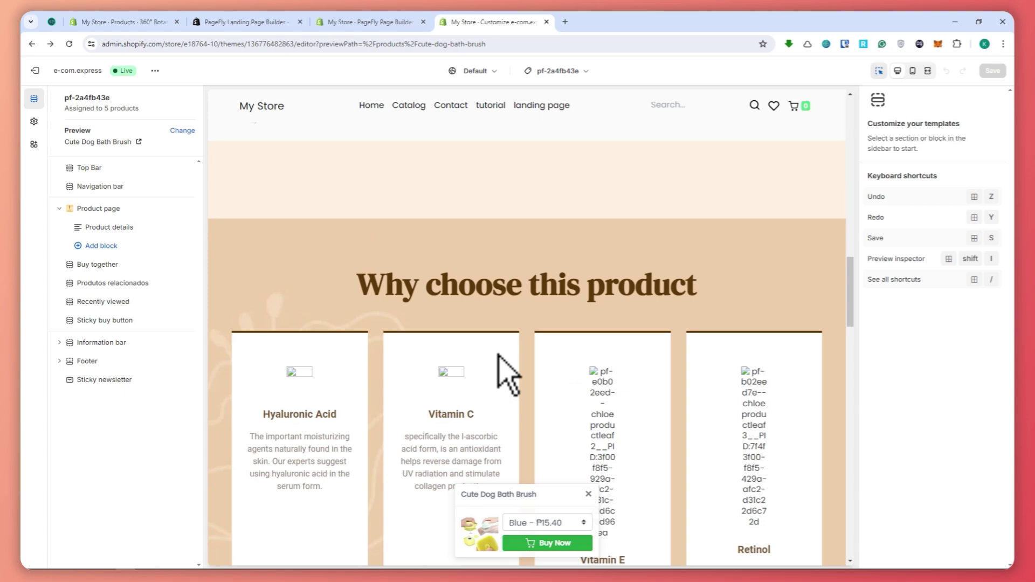
pyautogui.scroll(10, 507, 375)
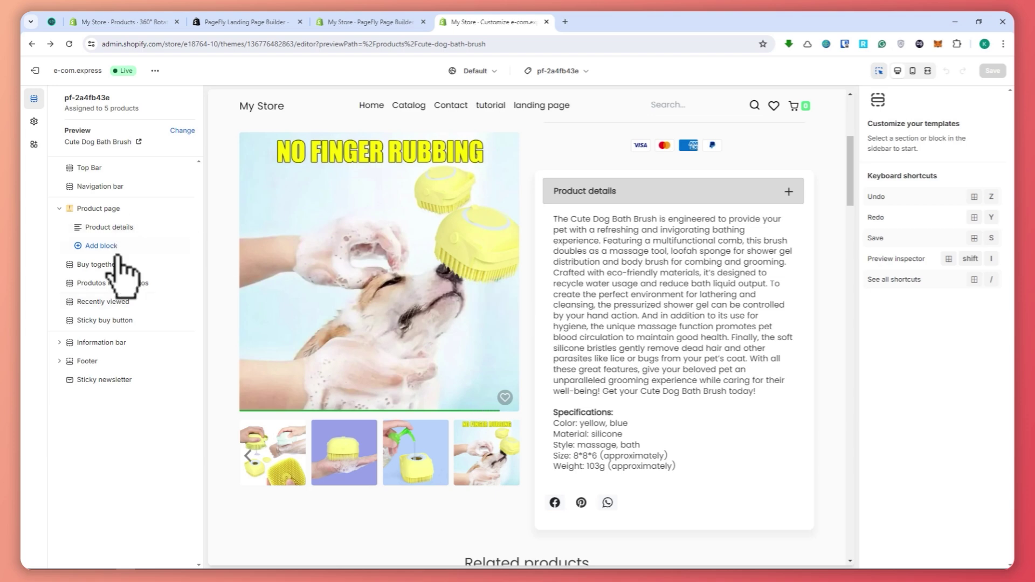
pyautogui.moveTo(135, 269)
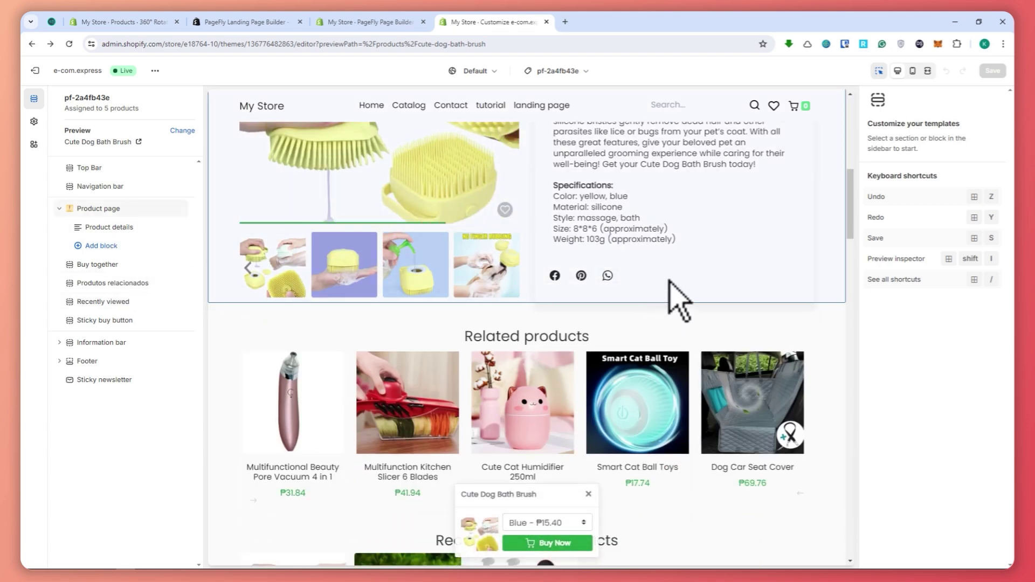
pyautogui.scroll(-10, 678, 301)
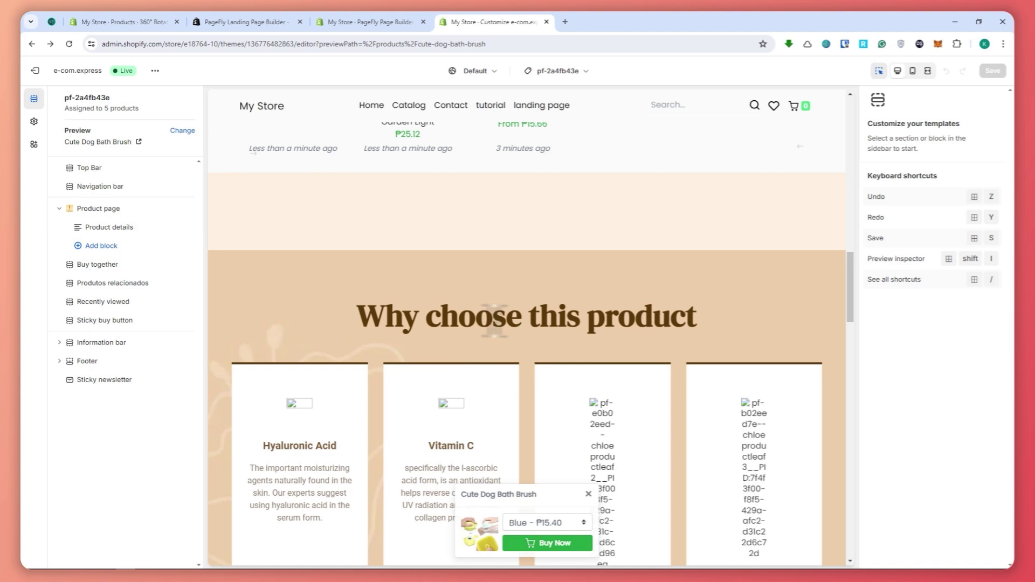